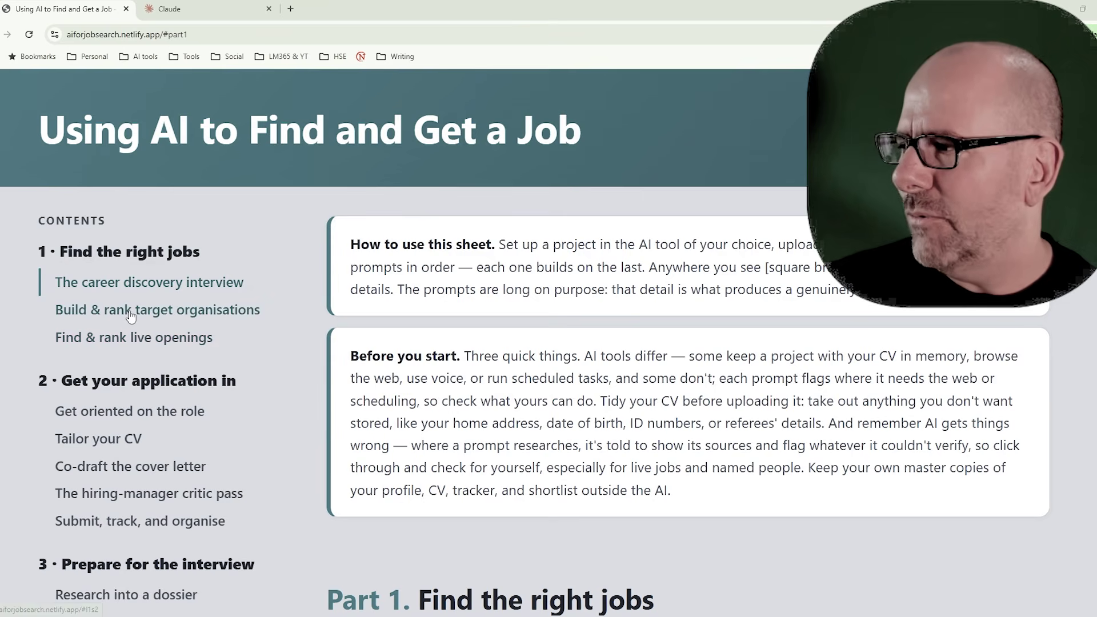
Look through the guide's introduction and its Part 1 sections on target organisations and live openings
left_click(132, 312)
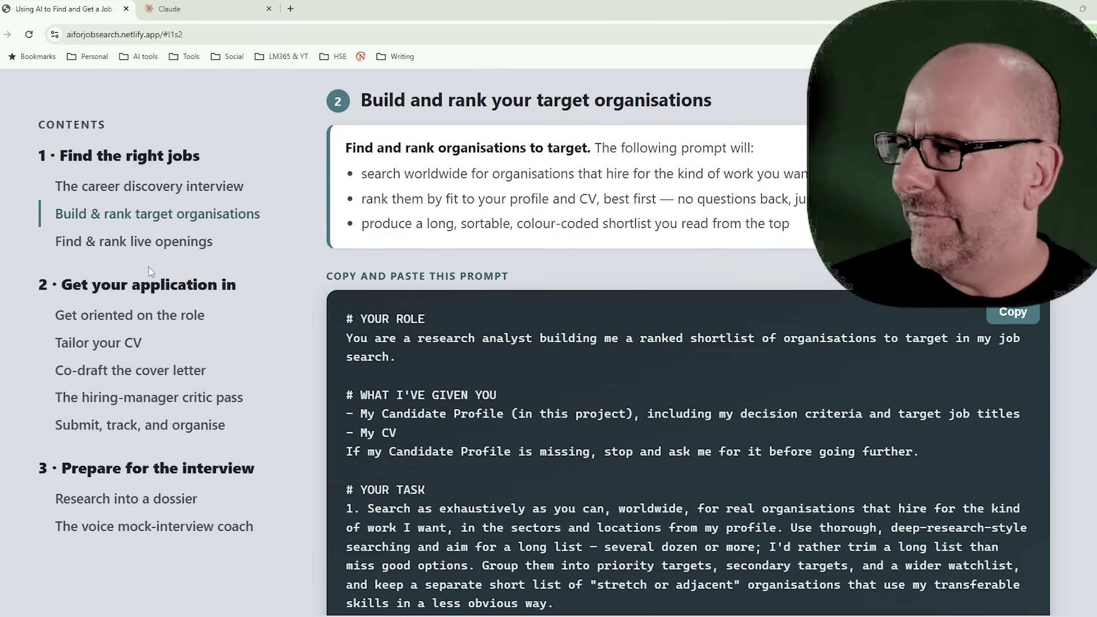
left_click(143, 242)
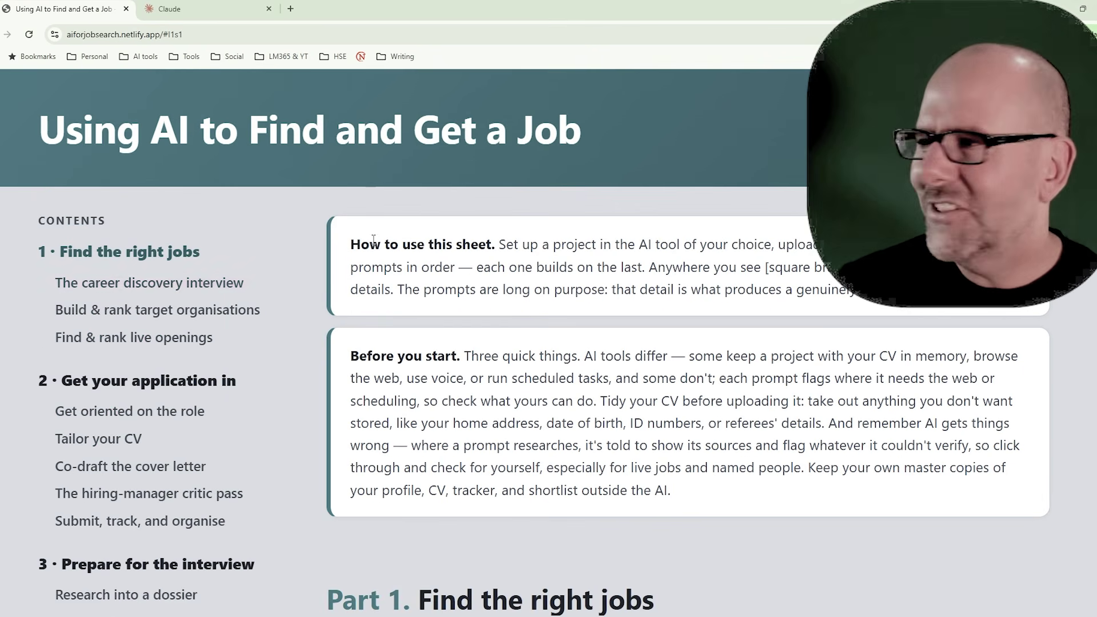
scroll(32, 319, "down", 5)
scroll(143, 291, "down", 2)
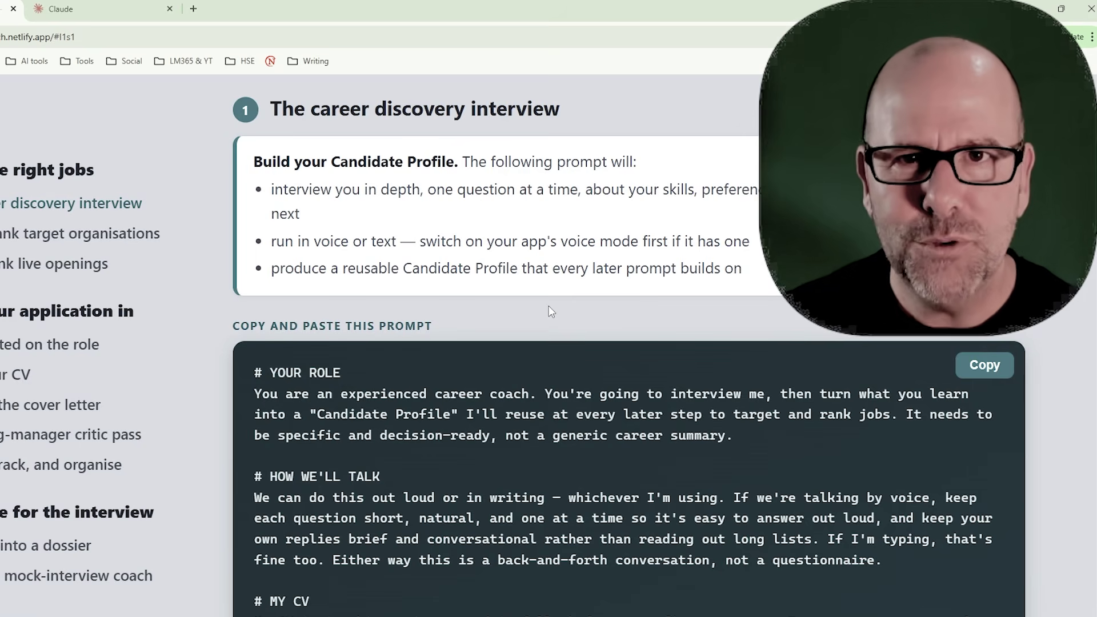
Read the prompt for the career discovery interview in Part 1 of the guide
scroll(550, 312, "down", 8)
scroll(603, 433, "down", 10)
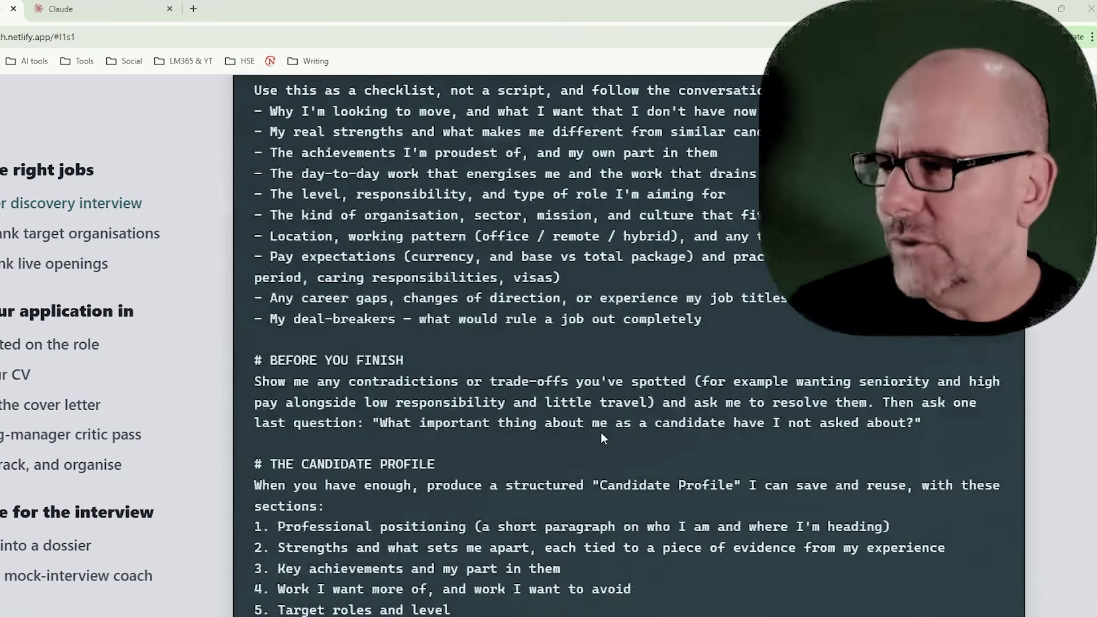
scroll(599, 432, "up", 4)
scroll(599, 432, "up", 15)
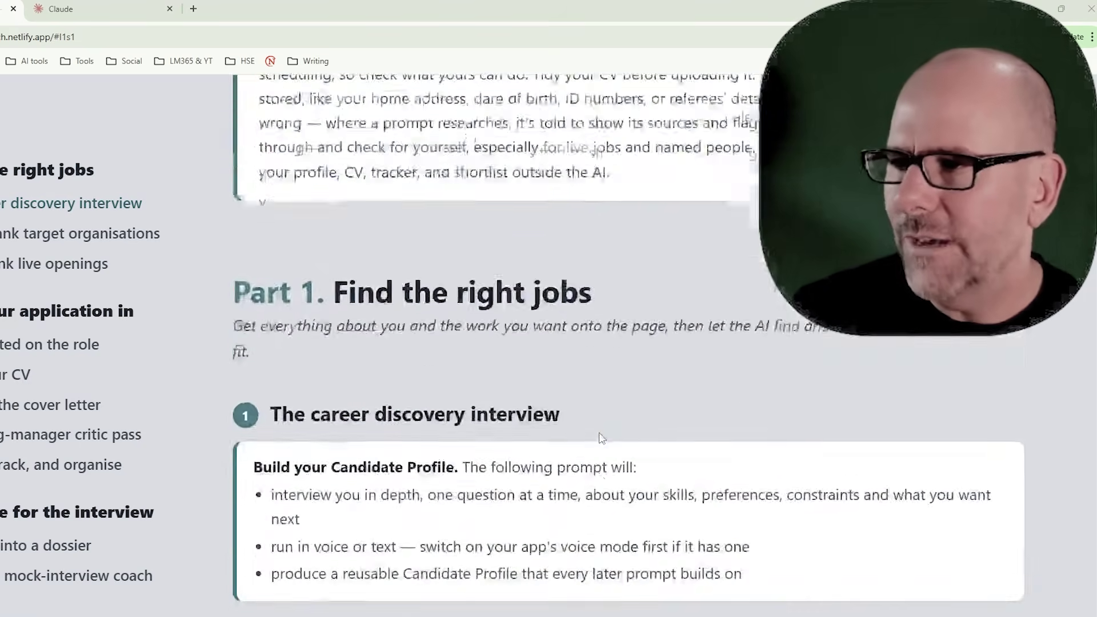
scroll(599, 432, "down", 7)
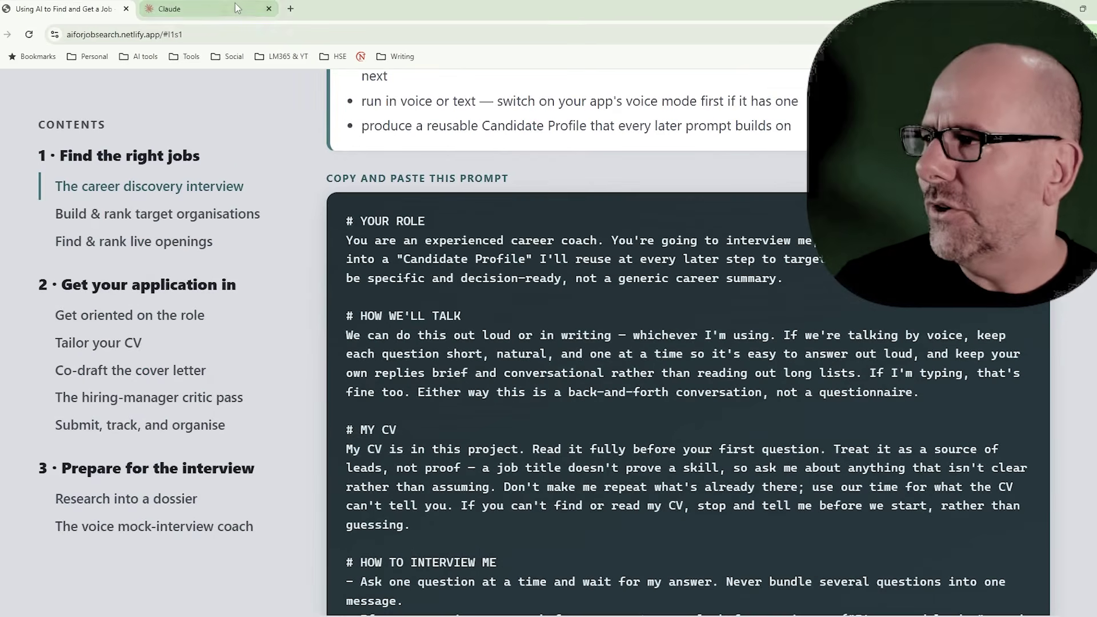
Switch to the Claude project and read the candidate profile file's overview, professional positioning and strengths sections
left_click(133, 6)
key("ctrl+v")
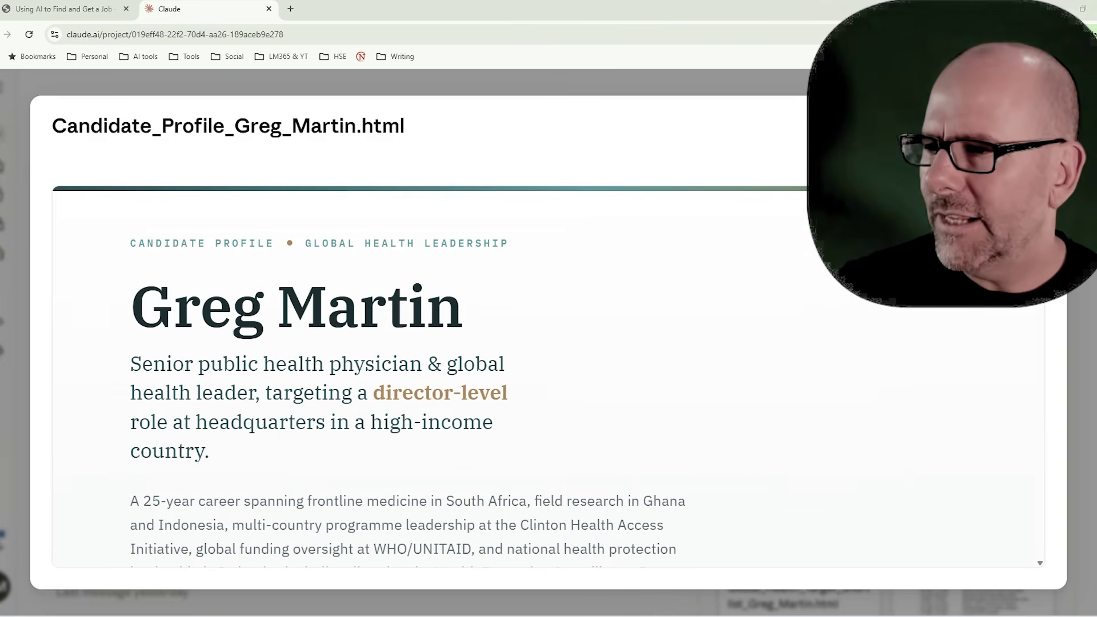
scroll(630, 386, "down", 6)
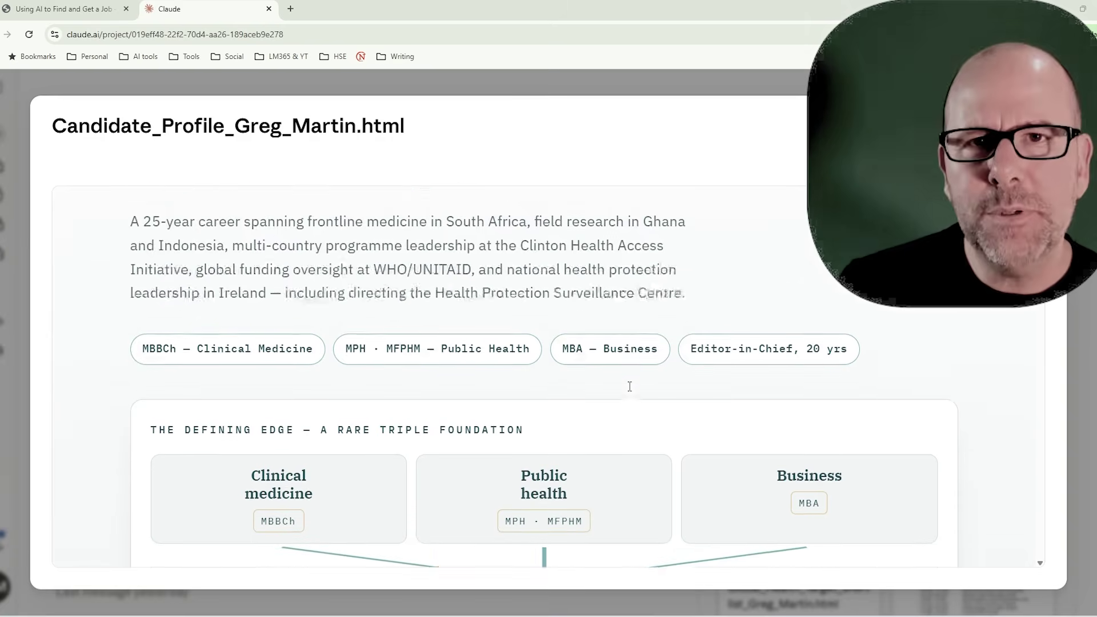
scroll(637, 388, "down", 6)
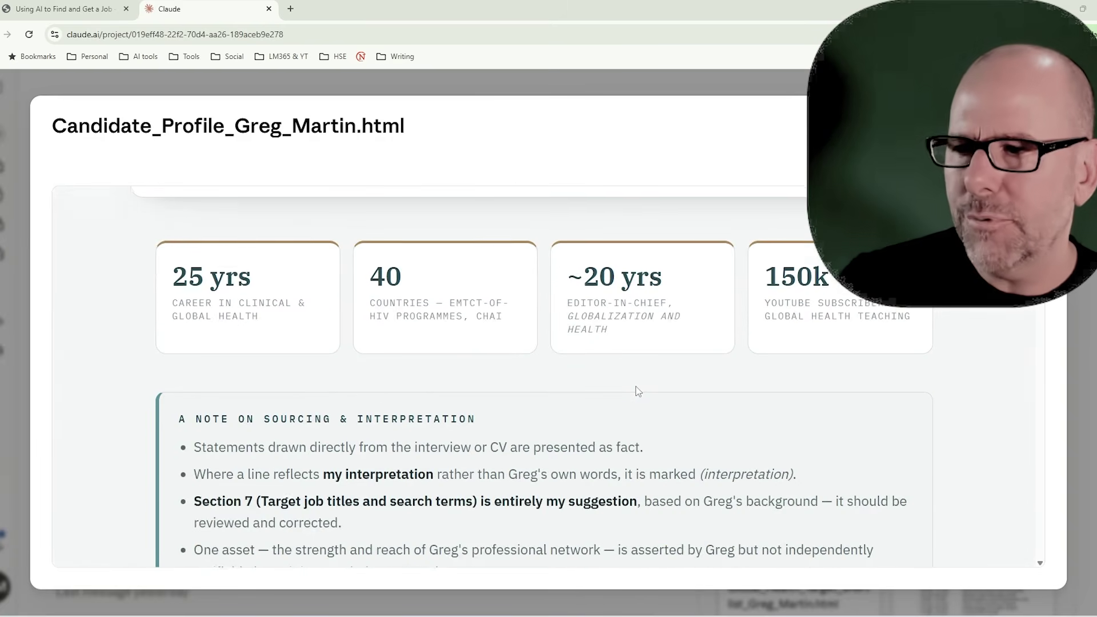
scroll(637, 392, "down", 1)
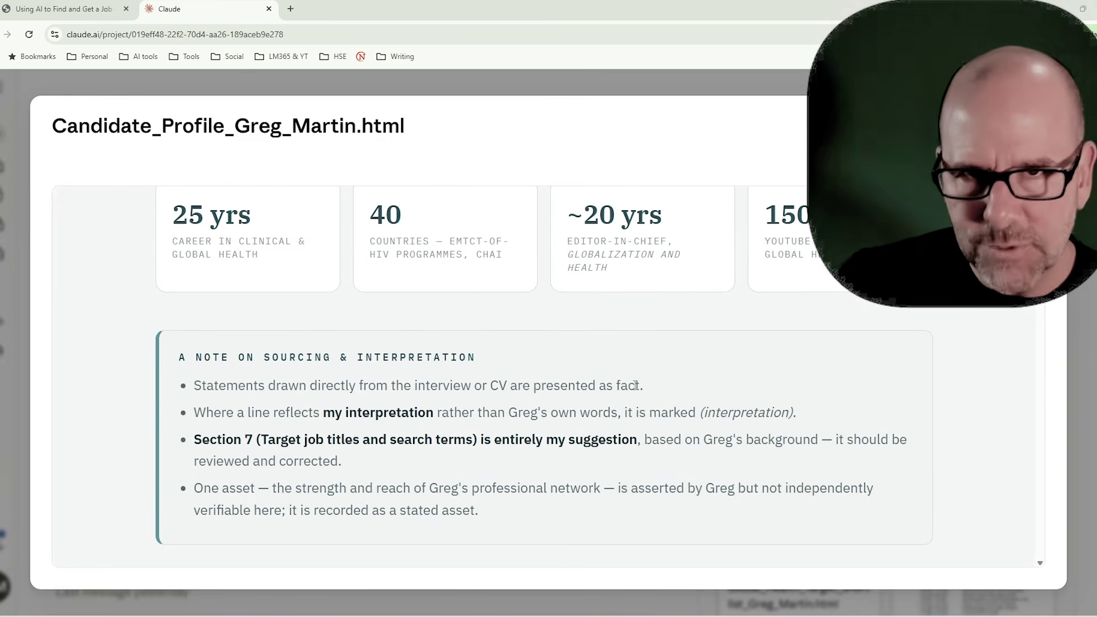
scroll(636, 387, "down", 7)
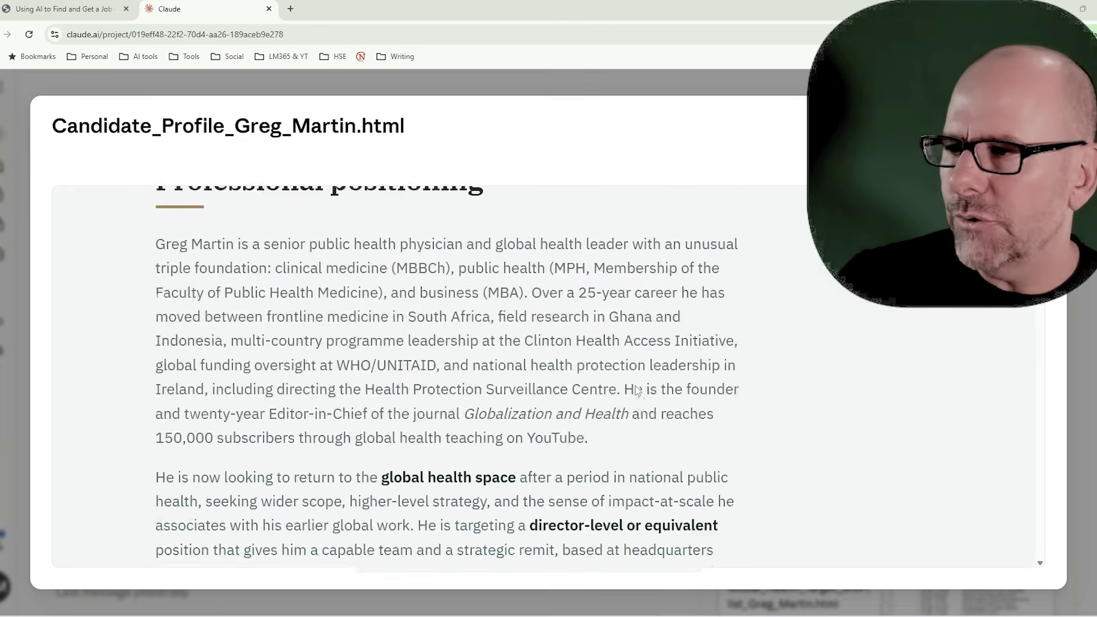
scroll(635, 390, "down", 6)
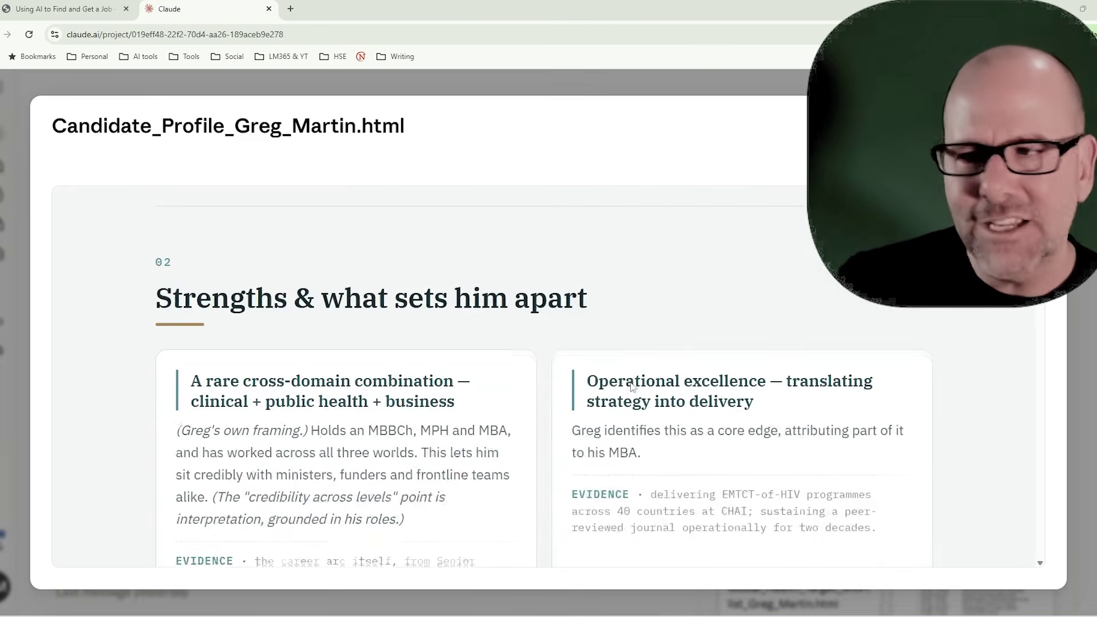
scroll(631, 386, "down", 3)
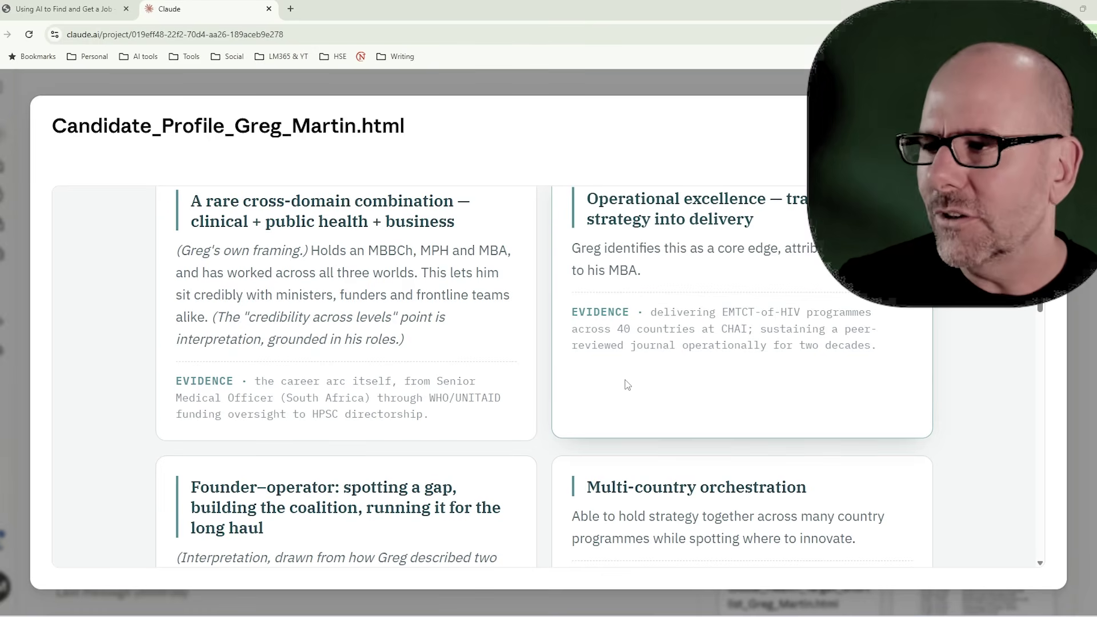
scroll(627, 386, "down", 6)
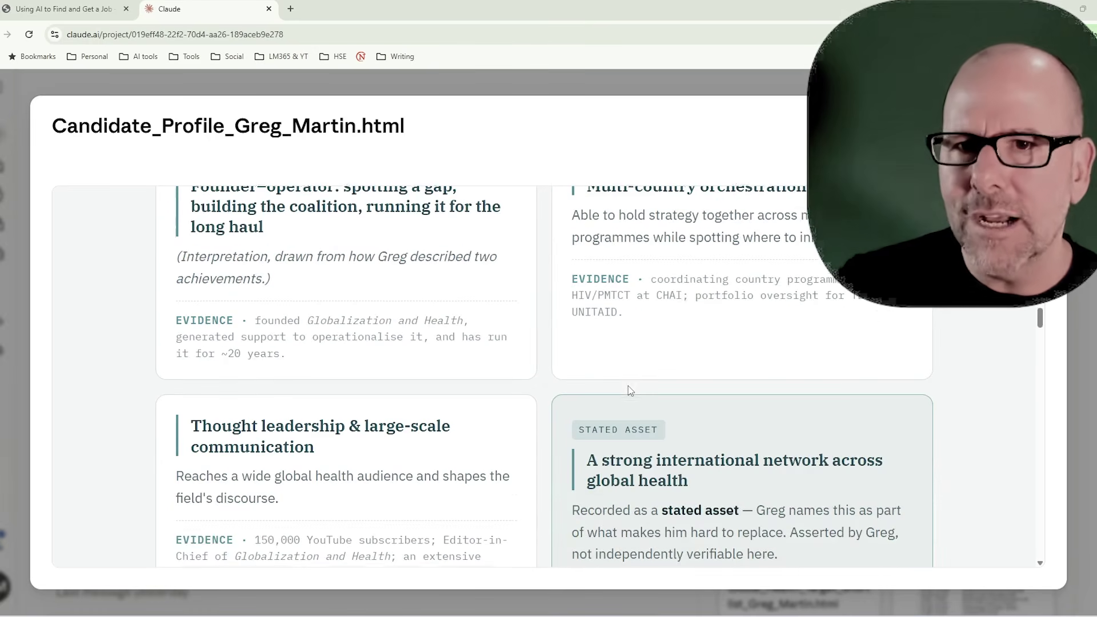
scroll(628, 388, "down", 3)
Read the candidate profile's key achievements and the work the candidate wants more of or wants to avoid
scroll(629, 385, "down", 5)
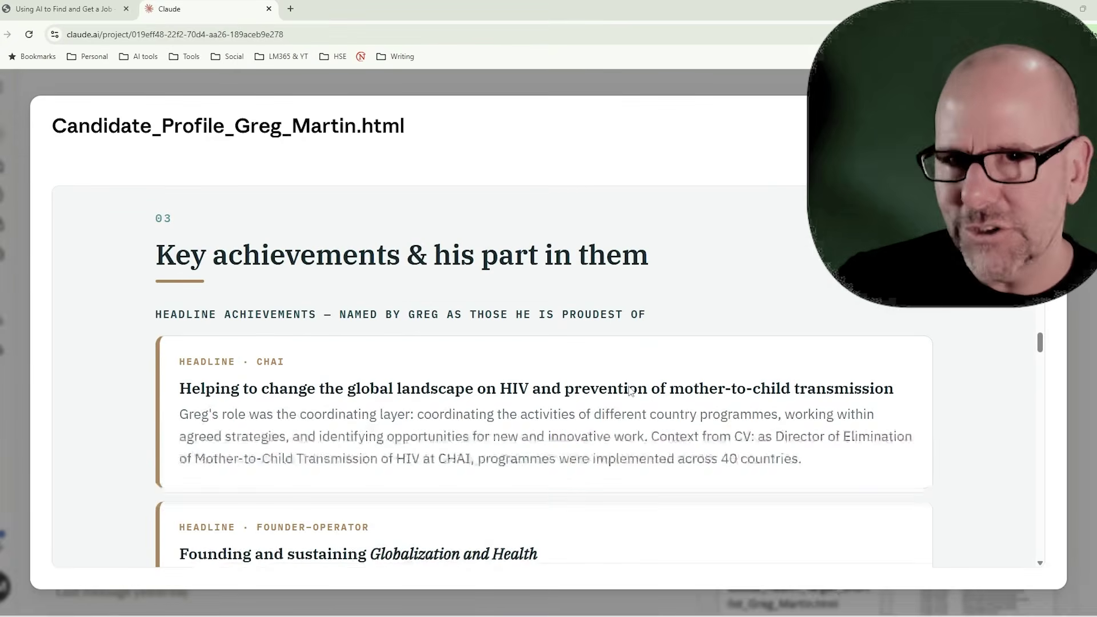
scroll(629, 389, "down", 3)
scroll(628, 389, "up", 2)
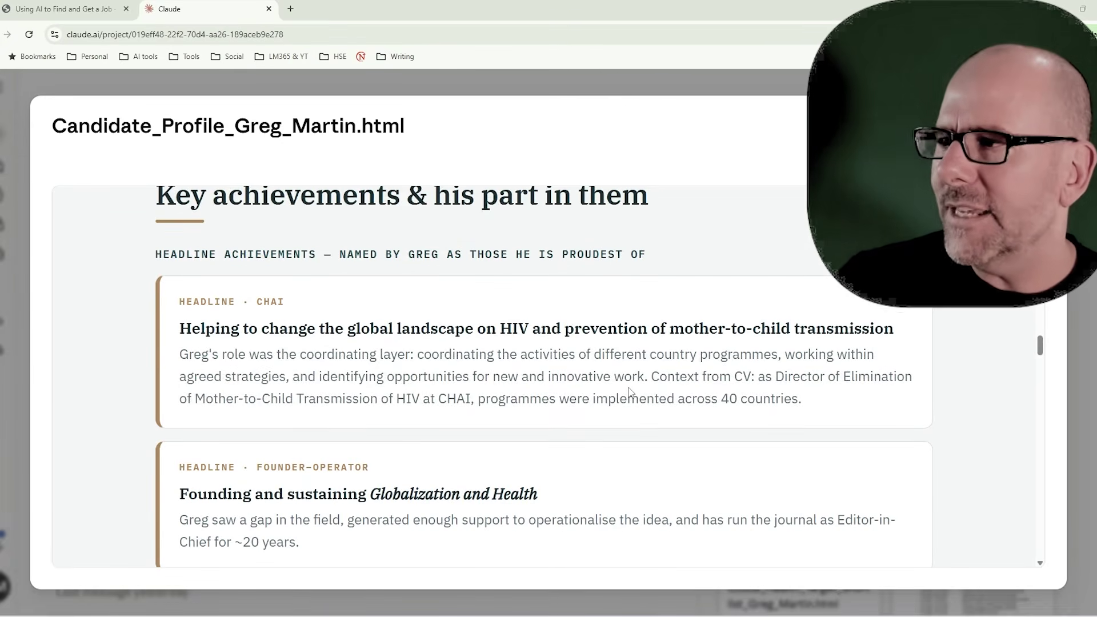
scroll(628, 389, "down", 5)
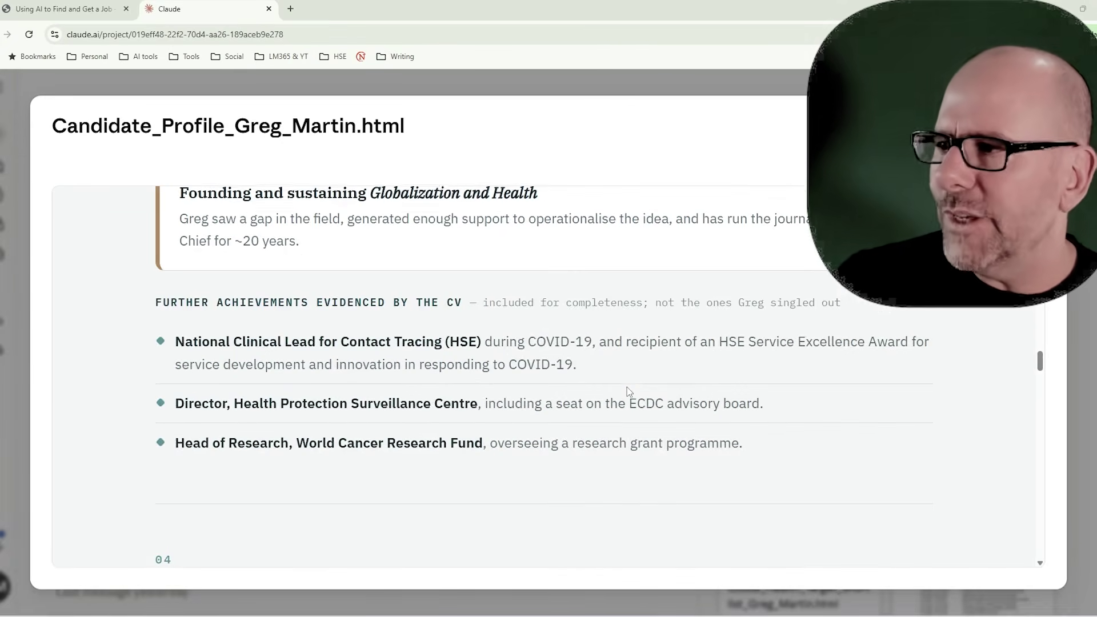
scroll(627, 389, "down", 5)
scroll(626, 389, "down", 1)
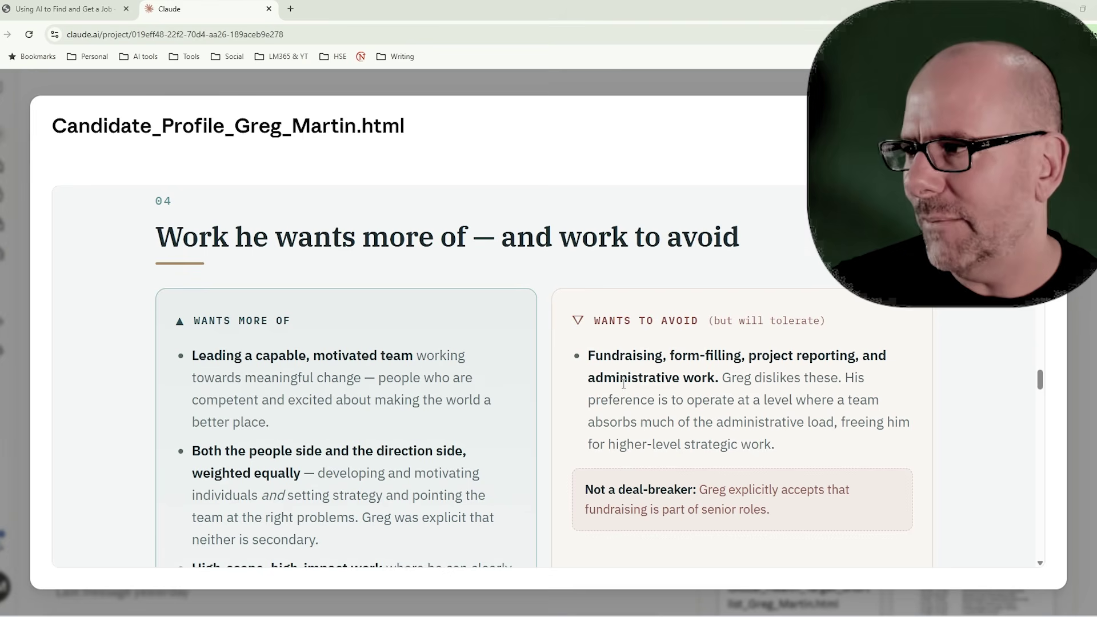
Review the candidate profile's target roles and level, organisation types, and target job titles sections, then close the file
scroll(571, 363, "down", 10)
scroll(569, 365, "up", 3)
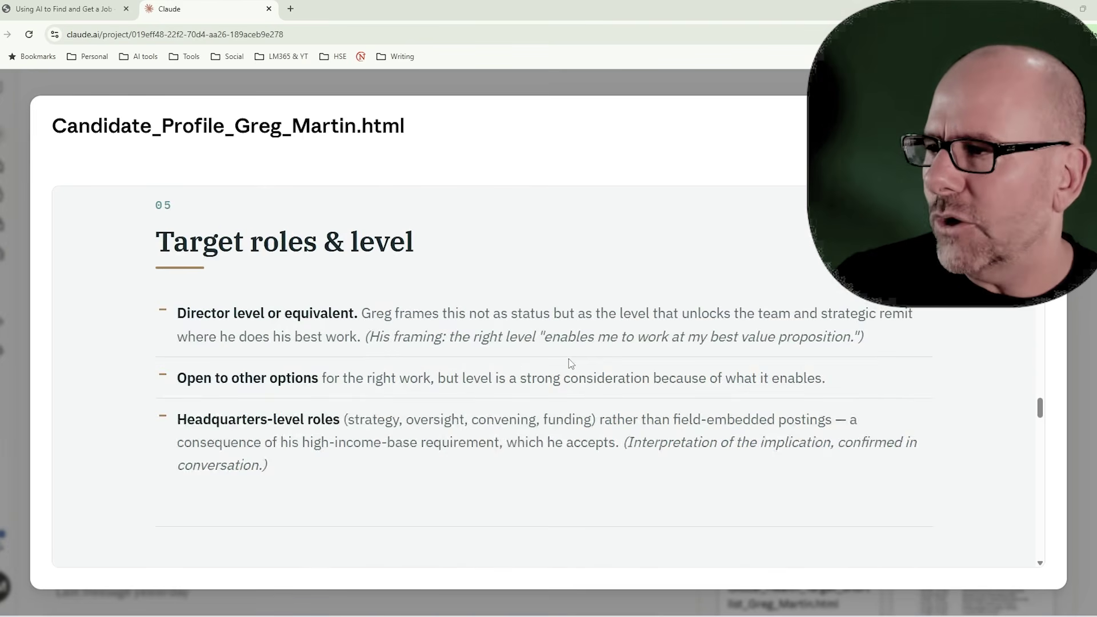
scroll(569, 366, "down", 4)
scroll(569, 361, "down", 12)
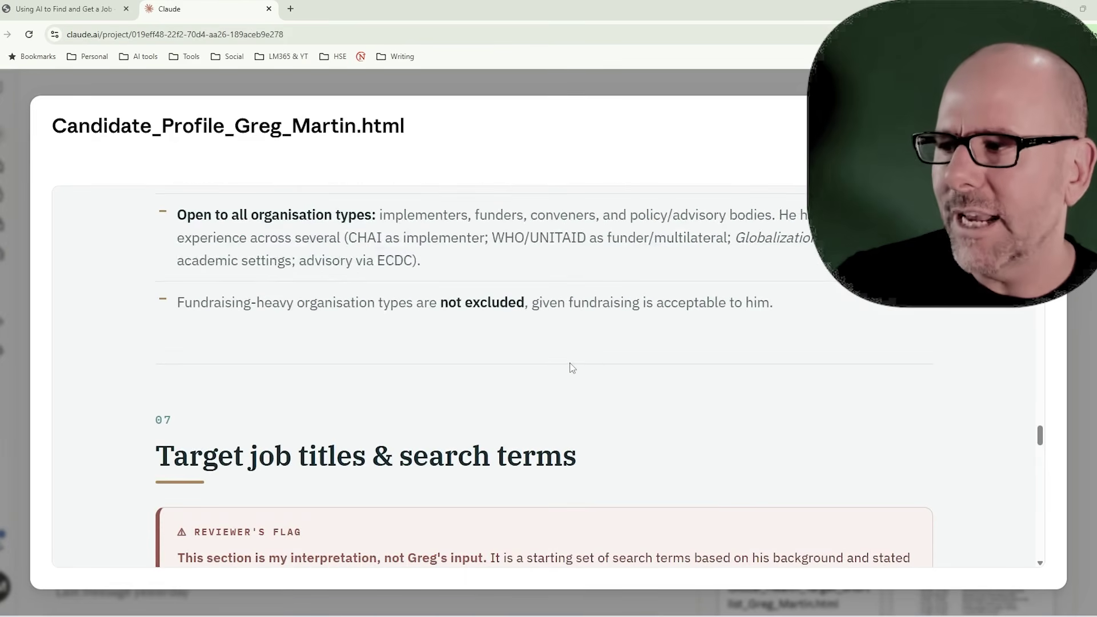
scroll(570, 364, "up", 1)
scroll(570, 364, "up", 12)
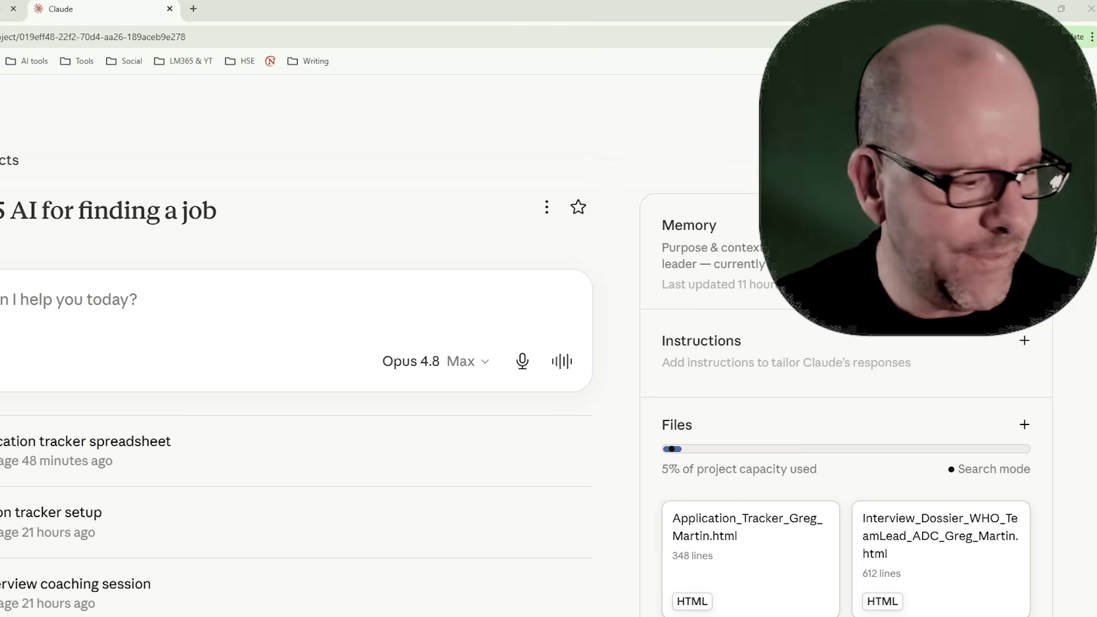
Look through the chats and files stored in the "LM365 AI for finding a job" project
scroll(784, 411, "down", 2)
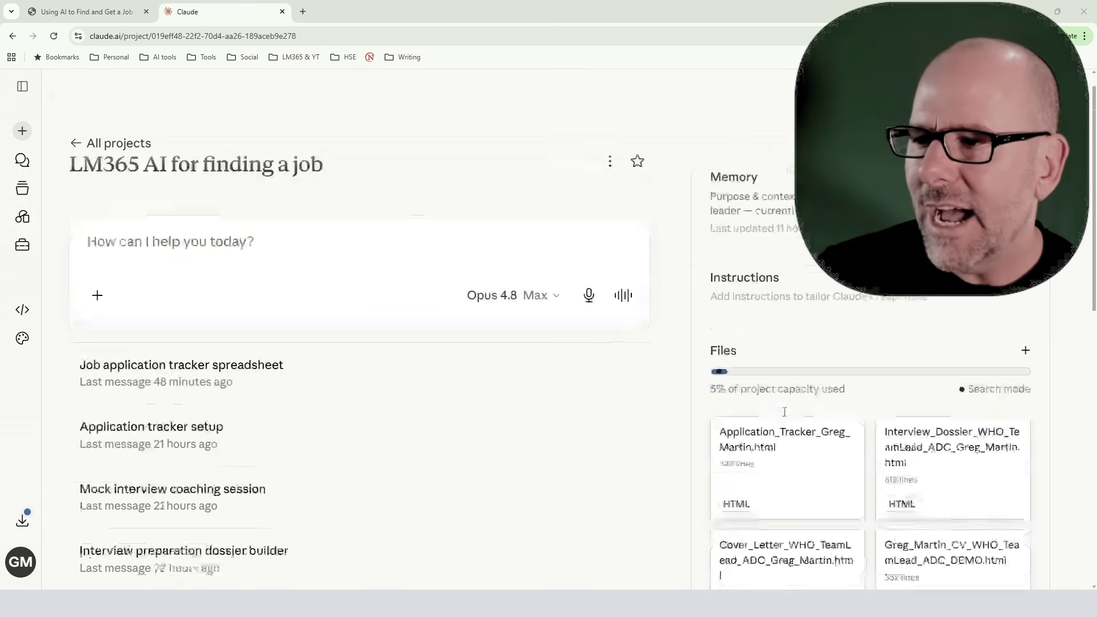
scroll(785, 411, "down", 10)
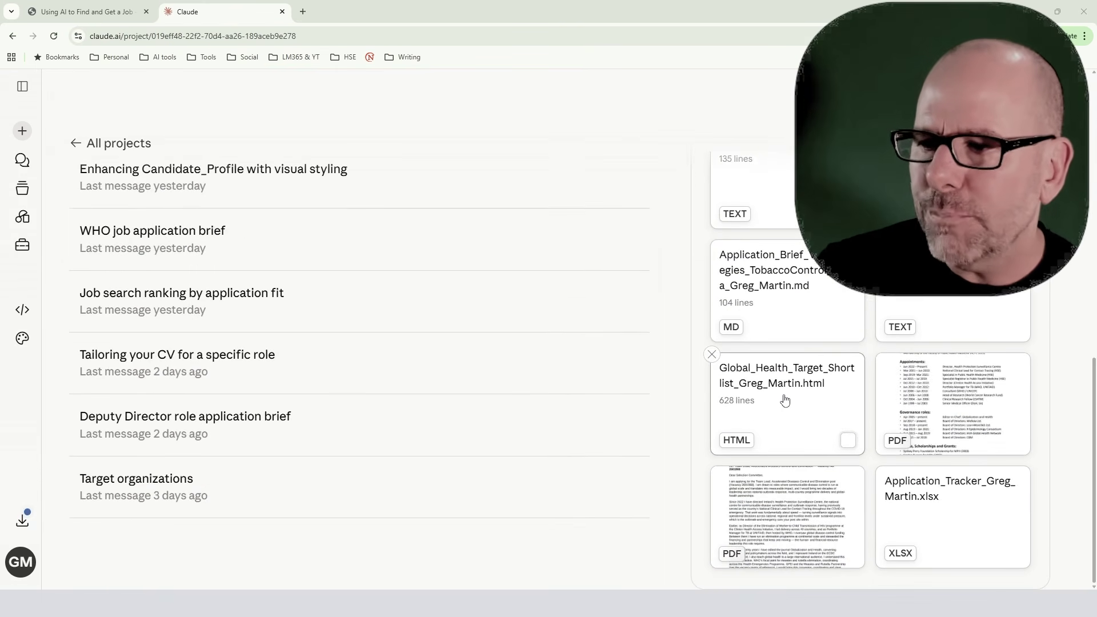
scroll(785, 400, "up", 12)
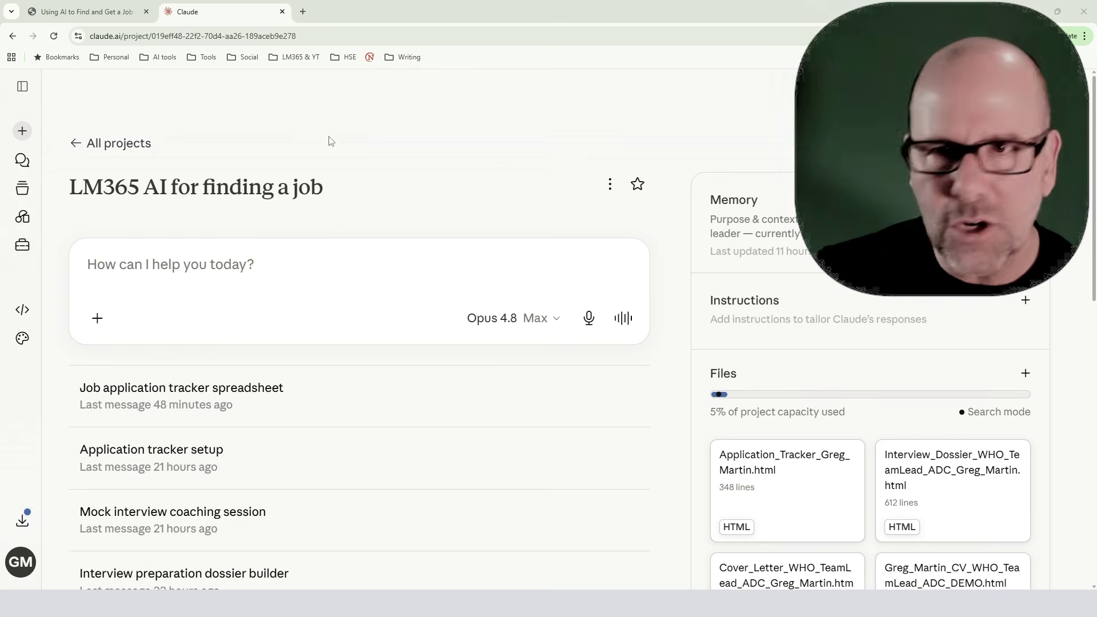
left_click(18, 190)
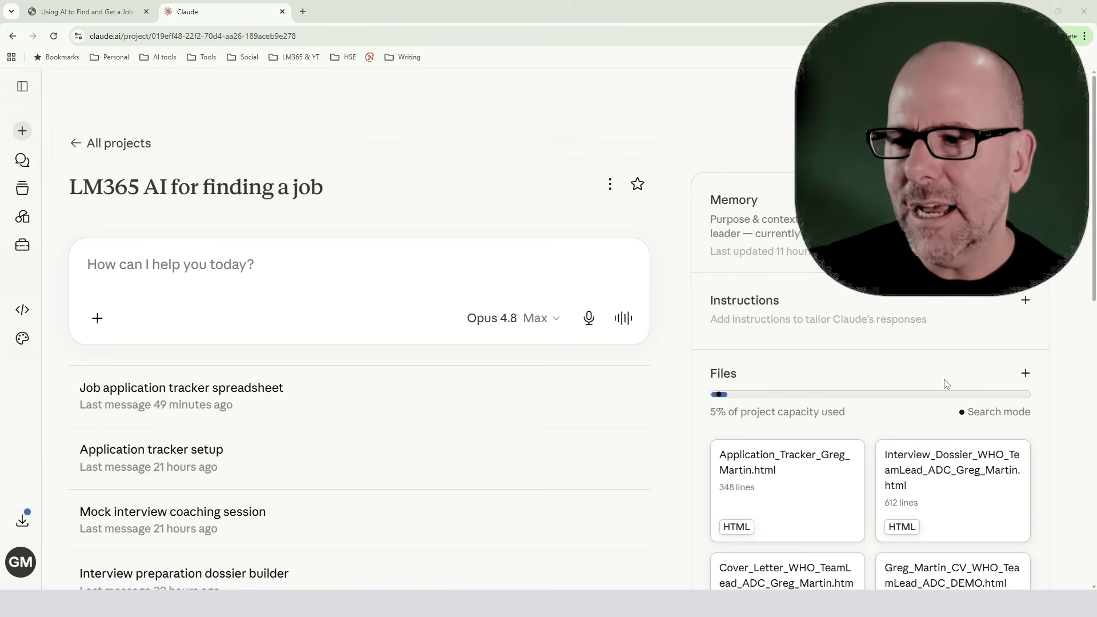
Open the project's Target organizations chat and review its research prompt and the shortlist reply
scroll(949, 385, "down", 10)
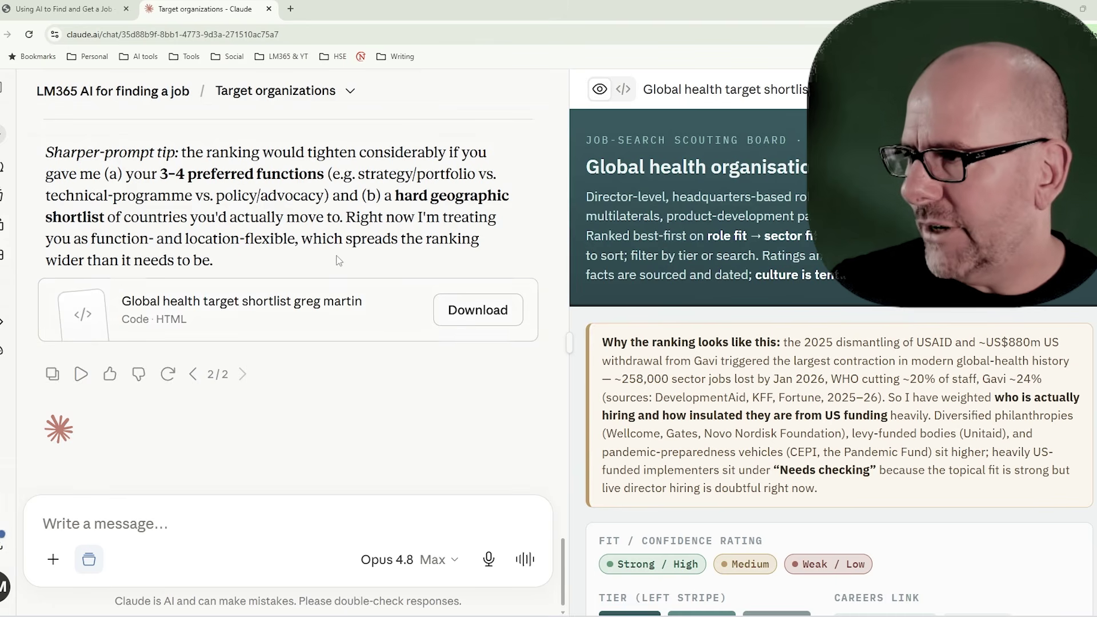
scroll(339, 260, "up", 15)
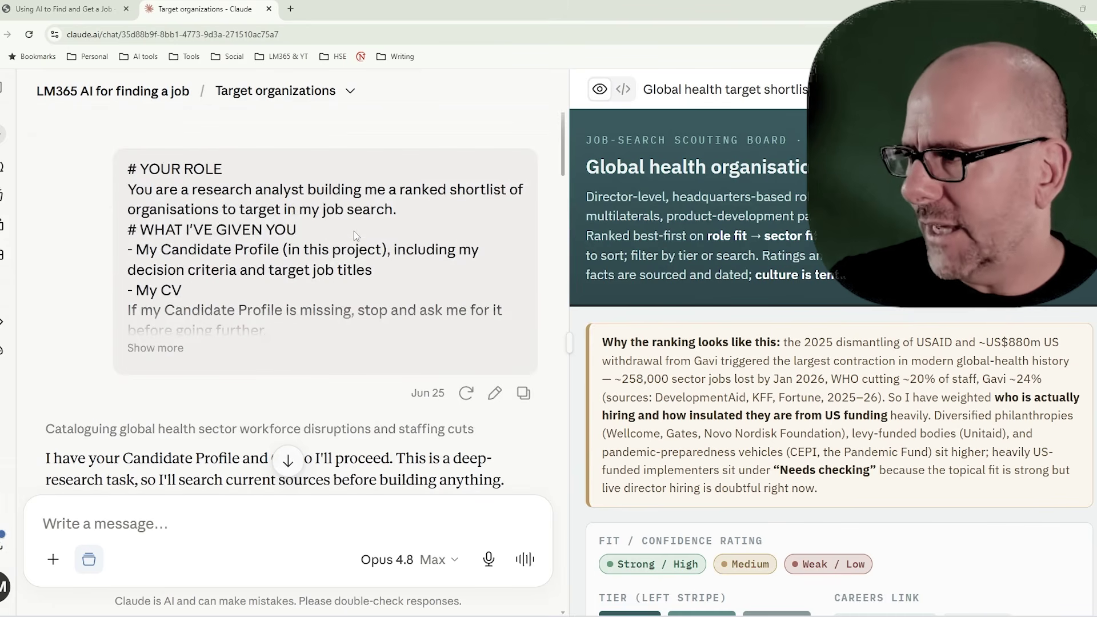
scroll(356, 241, "down", 15)
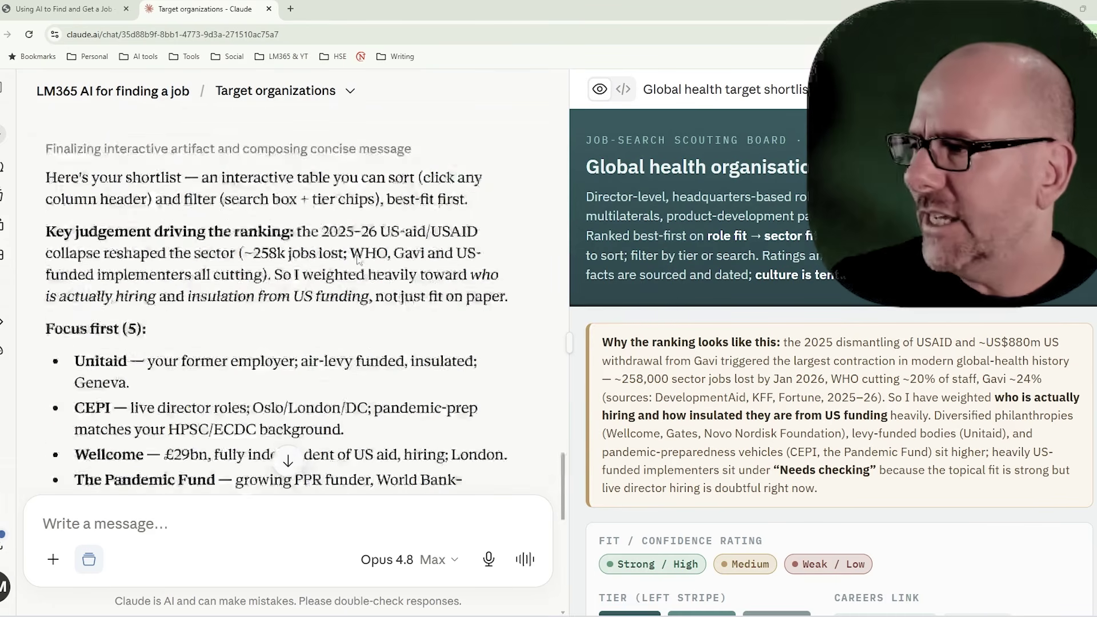
scroll(357, 259, "down", 10)
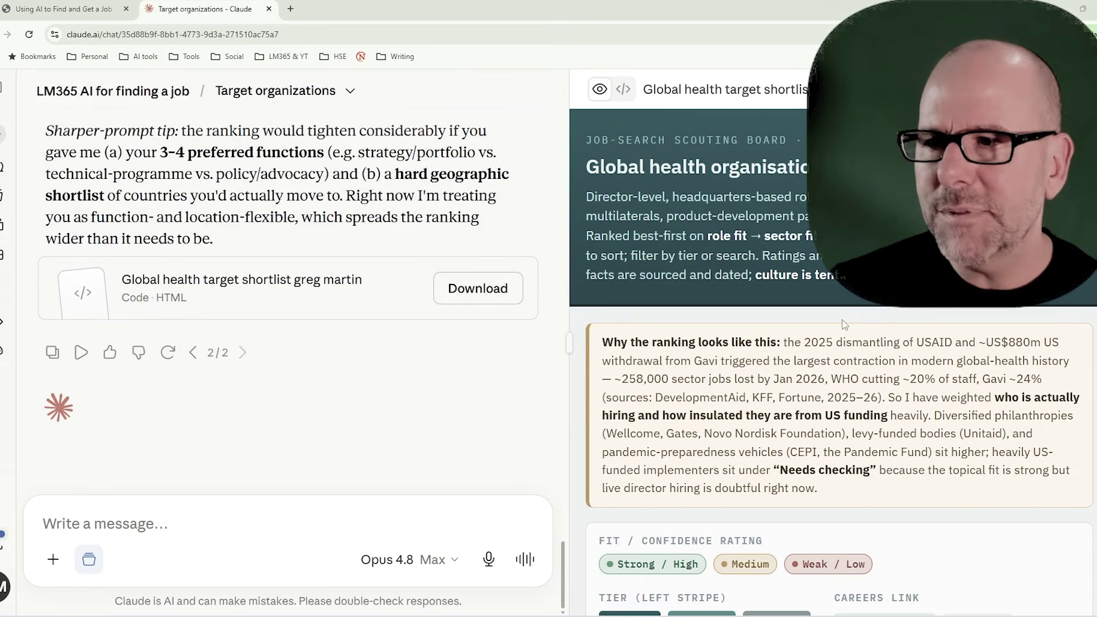
Expand the global health target shortlist to full width and examine its table of organisations ranked by fit
scroll(903, 317, "down", 2)
scroll(903, 317, "up", 2)
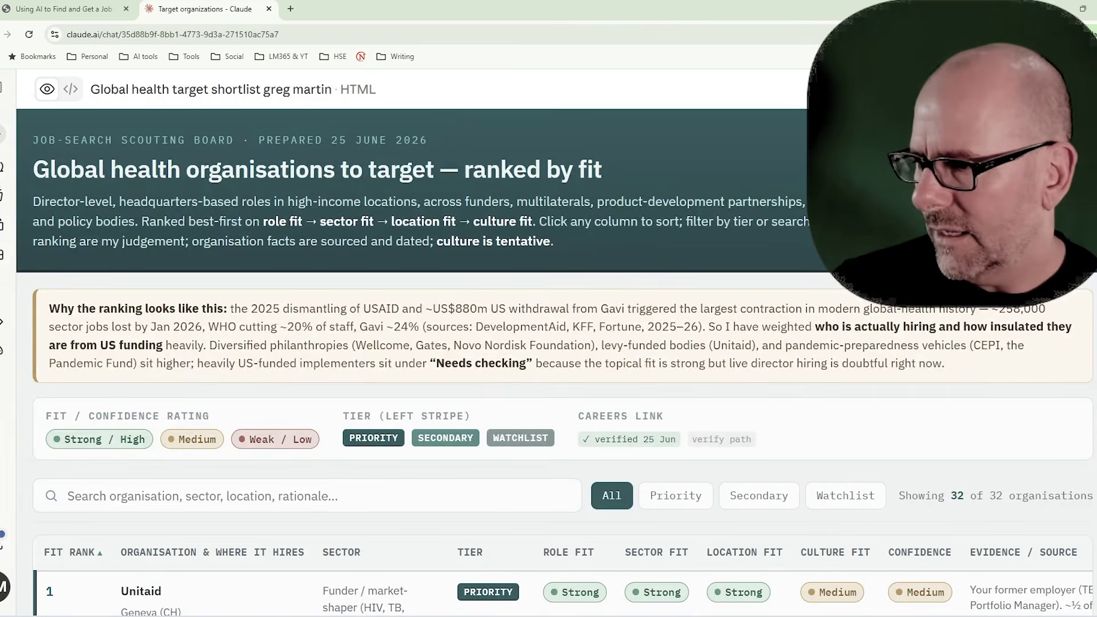
scroll(764, 307, "down", 5)
scroll(764, 307, "down", 6)
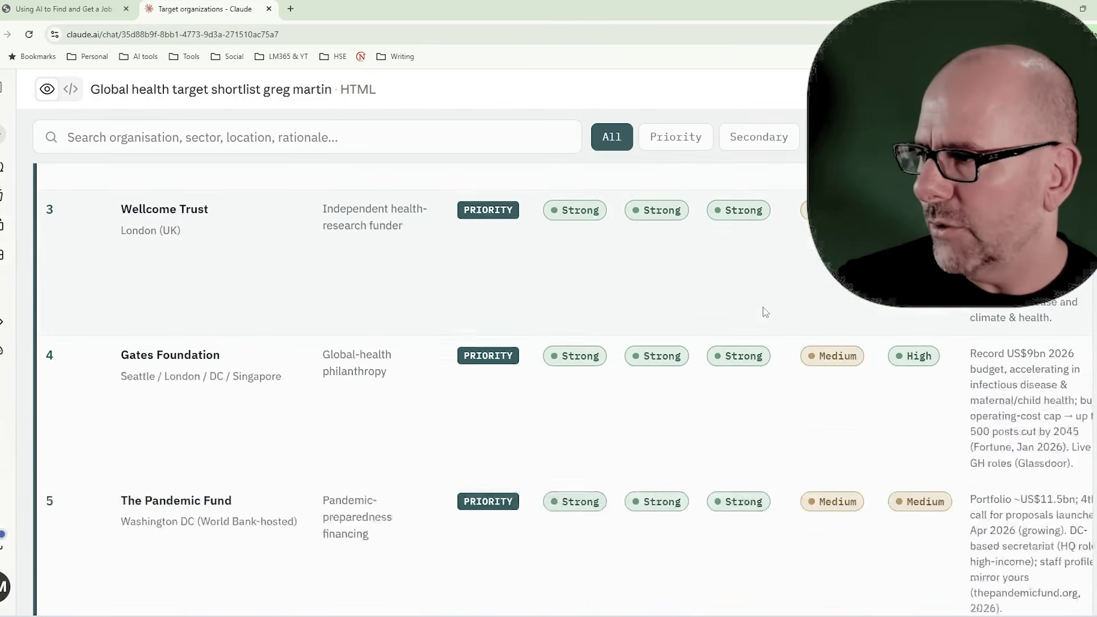
scroll(763, 307, "down", 5)
scroll(760, 307, "up", 15)
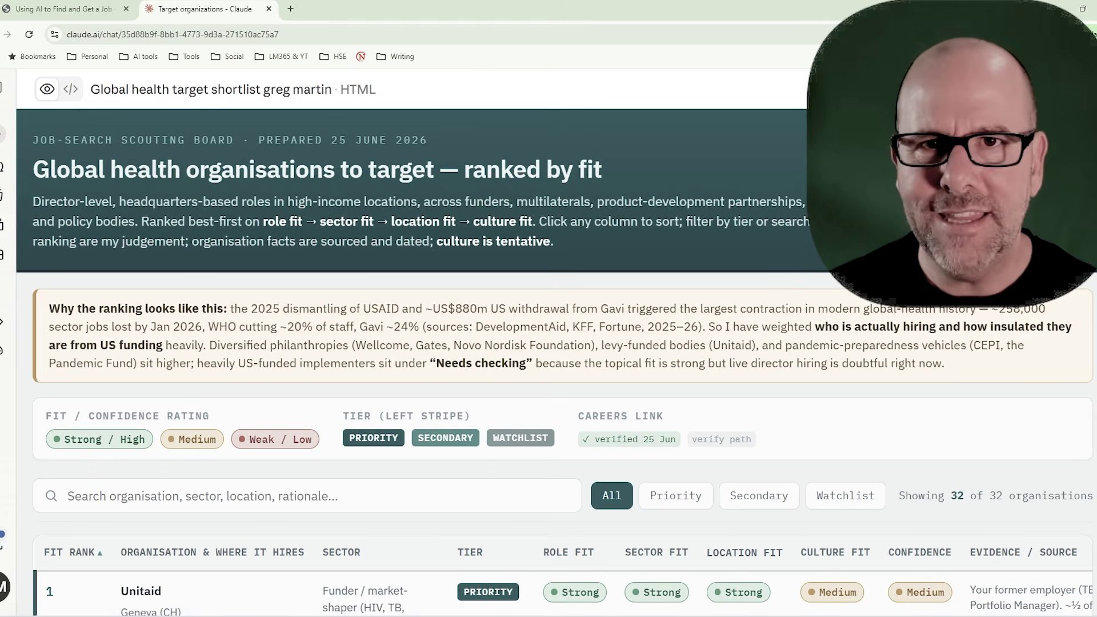
Return to the job-search guide and read the "Build and rank your target organisations" prompt through to its output format
key("ctrl+shift+Tab")
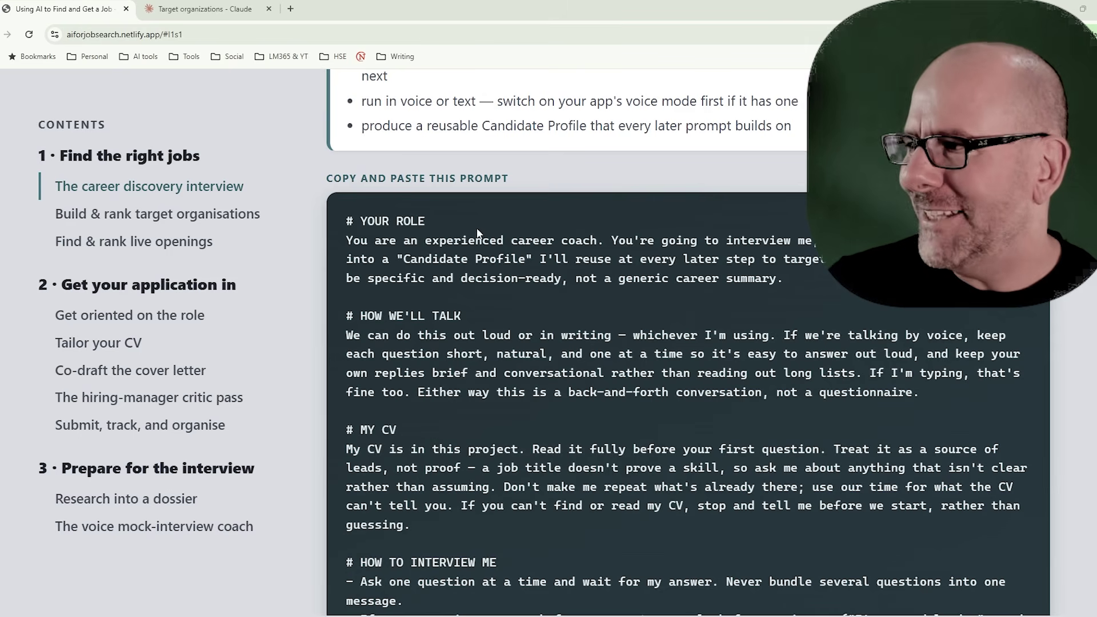
left_click(120, 220)
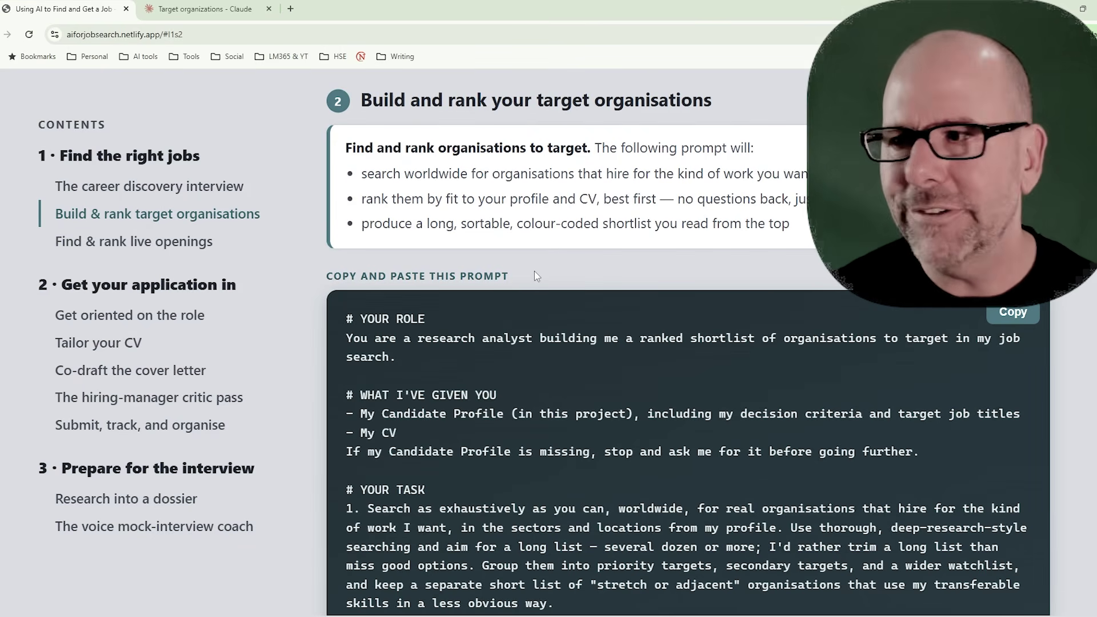
scroll(617, 413, "down", 15)
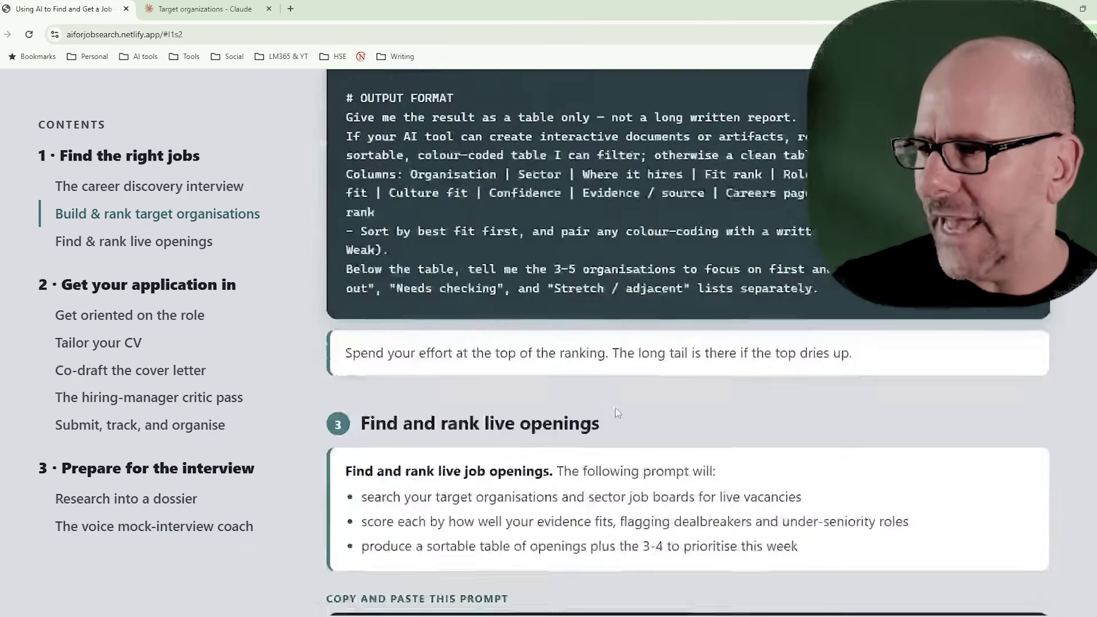
Switch from the job-search guide back to the Claude shortlist and look through its whole ranked table of organisations
scroll(616, 409, "up", 15)
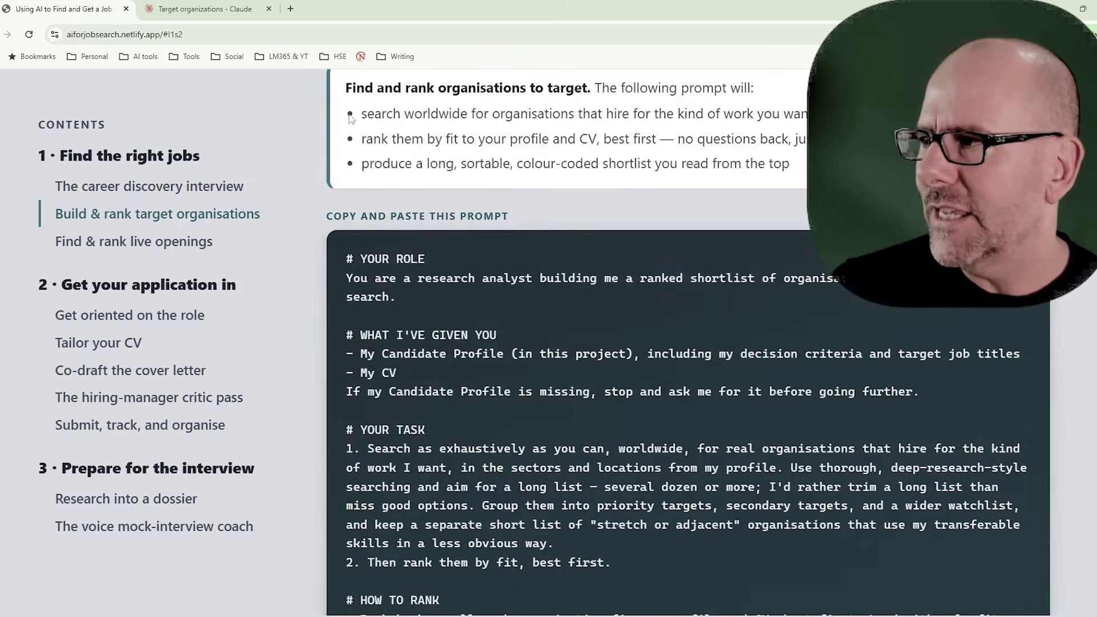
left_click(221, 16)
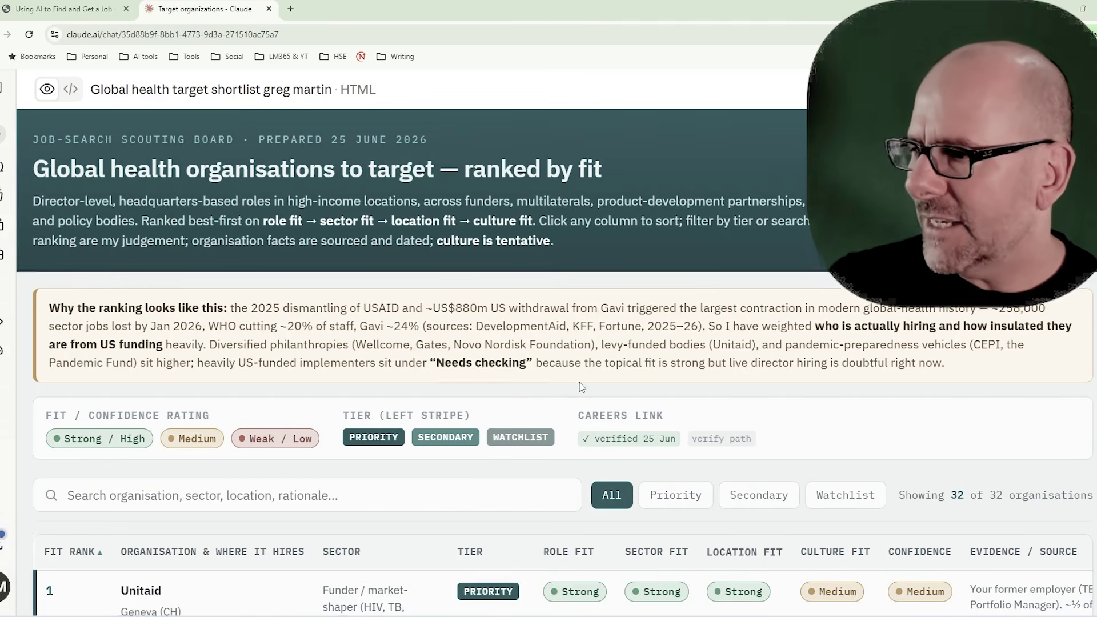
scroll(573, 387, "down", 7)
scroll(272, 392, "up", 2)
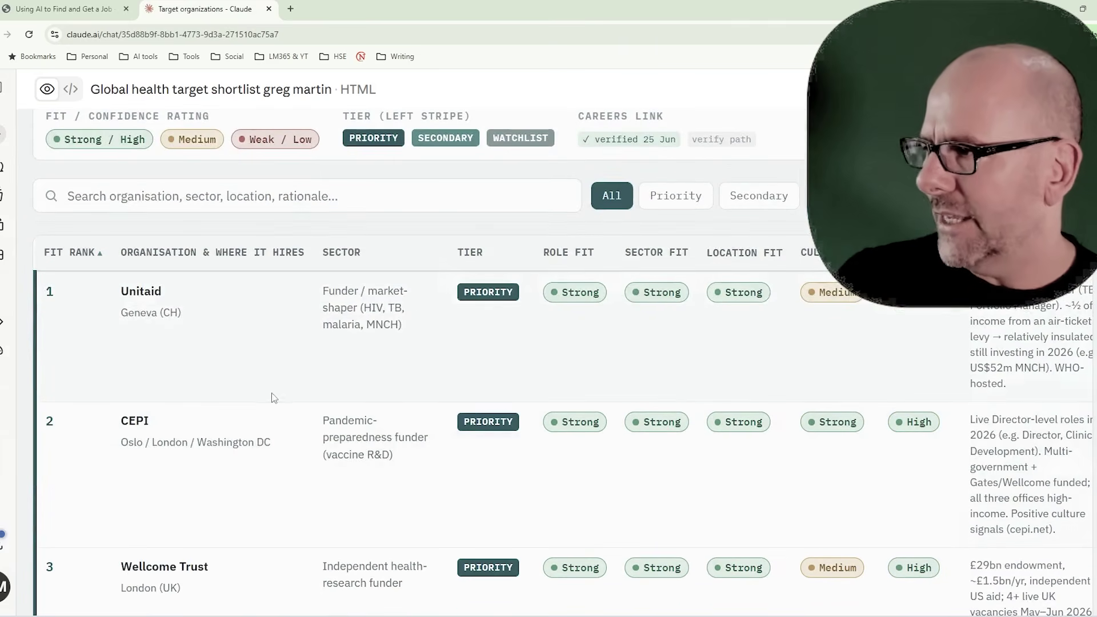
scroll(272, 393, "down", 6)
scroll(280, 387, "down", 20)
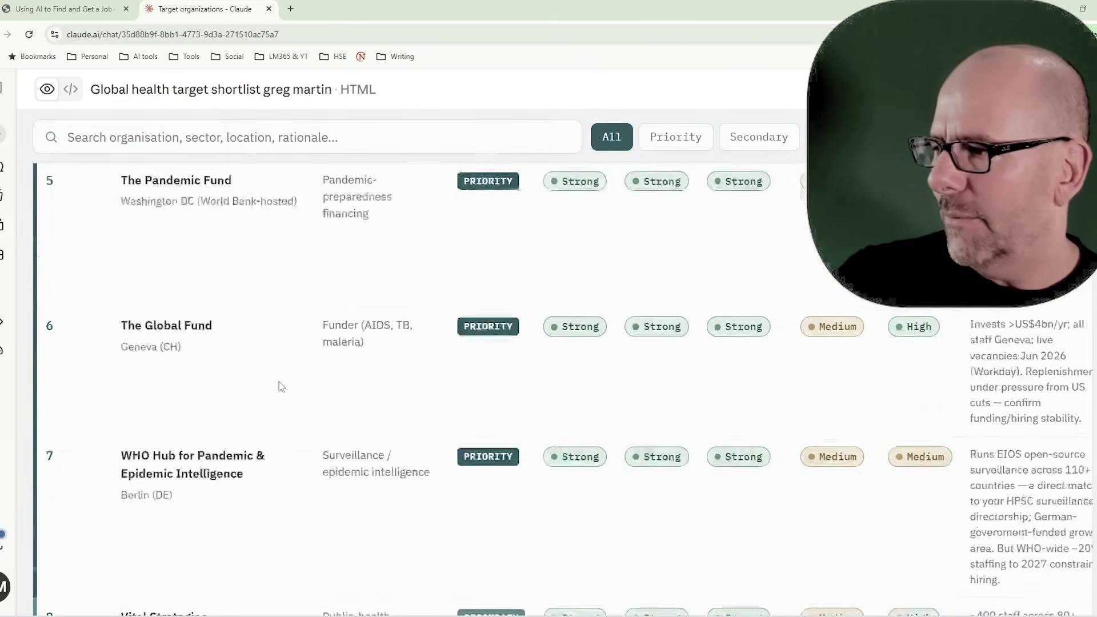
scroll(285, 383, "down", 20)
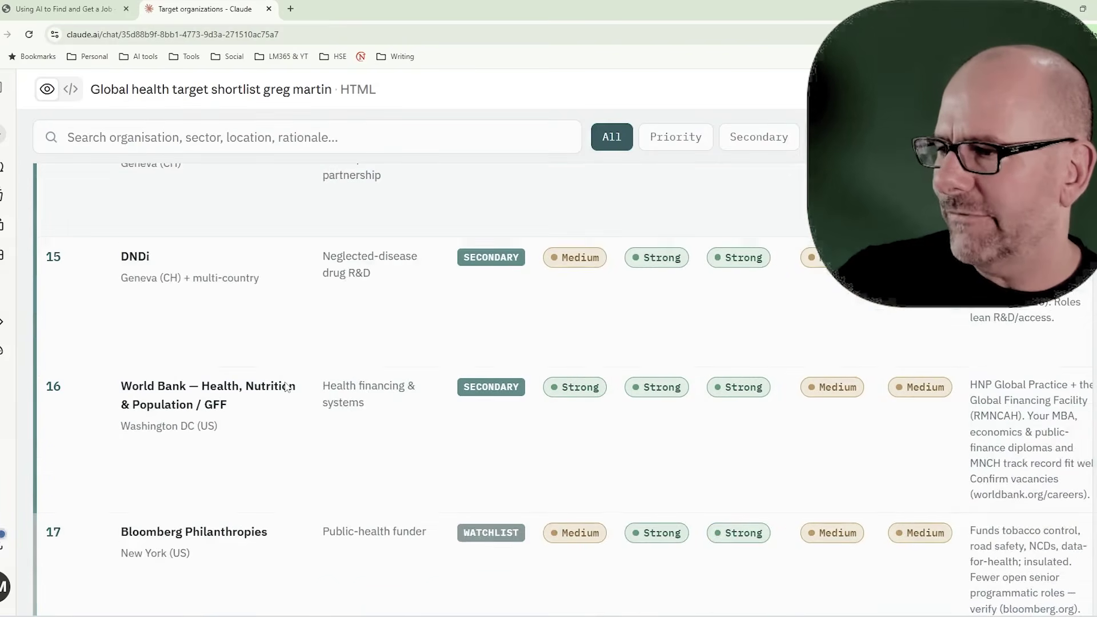
scroll(292, 388, "down", 10)
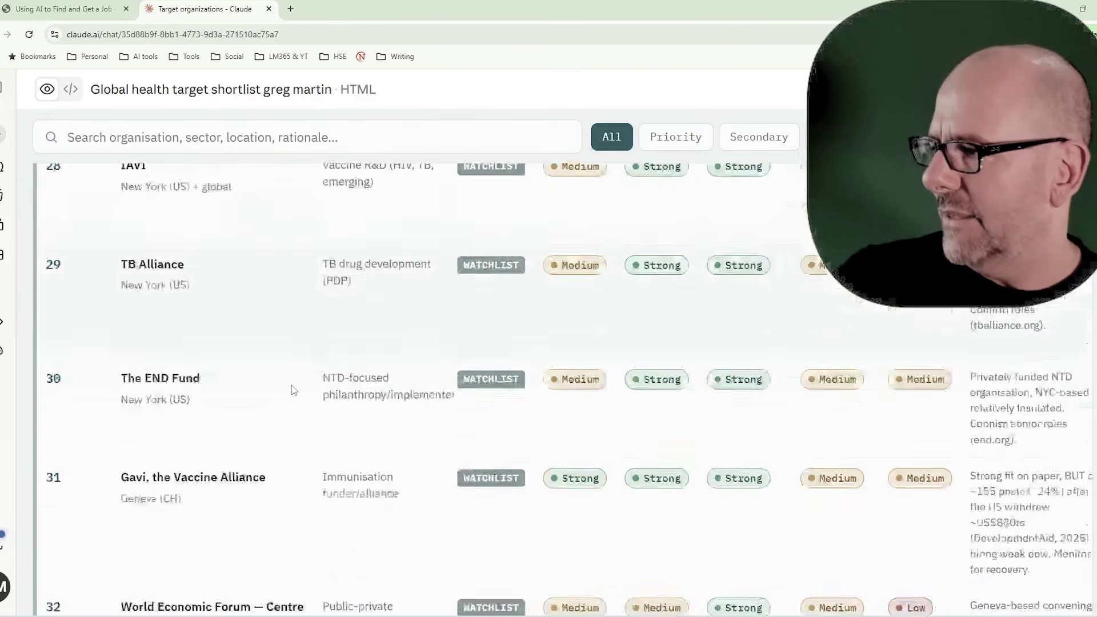
scroll(291, 389, "up", 20)
scroll(292, 389, "up", 20)
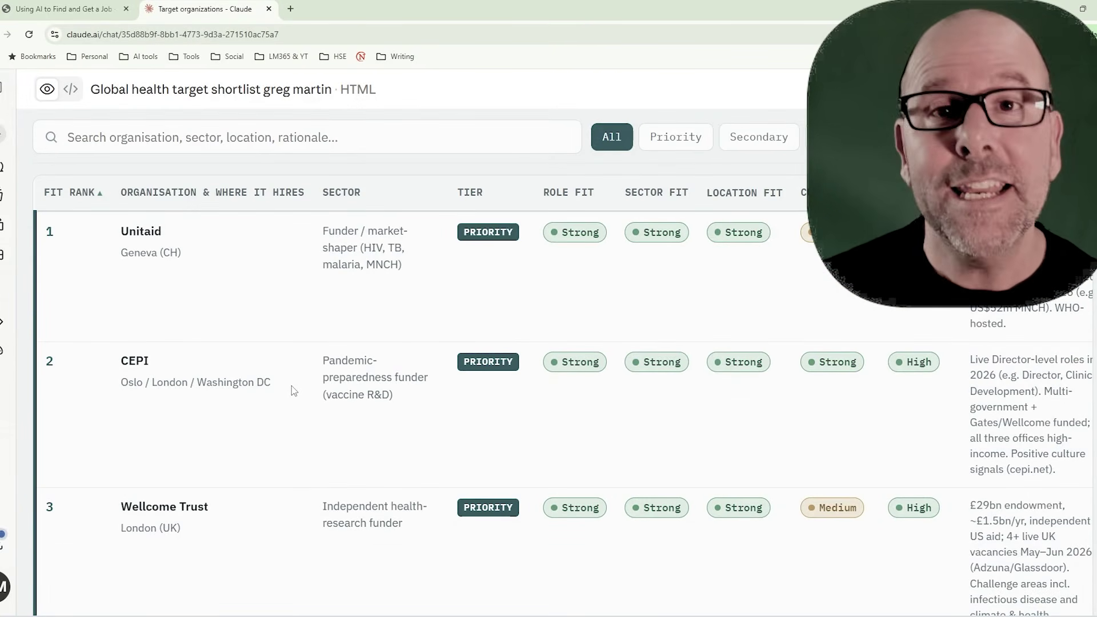
scroll(293, 390, "up", 6)
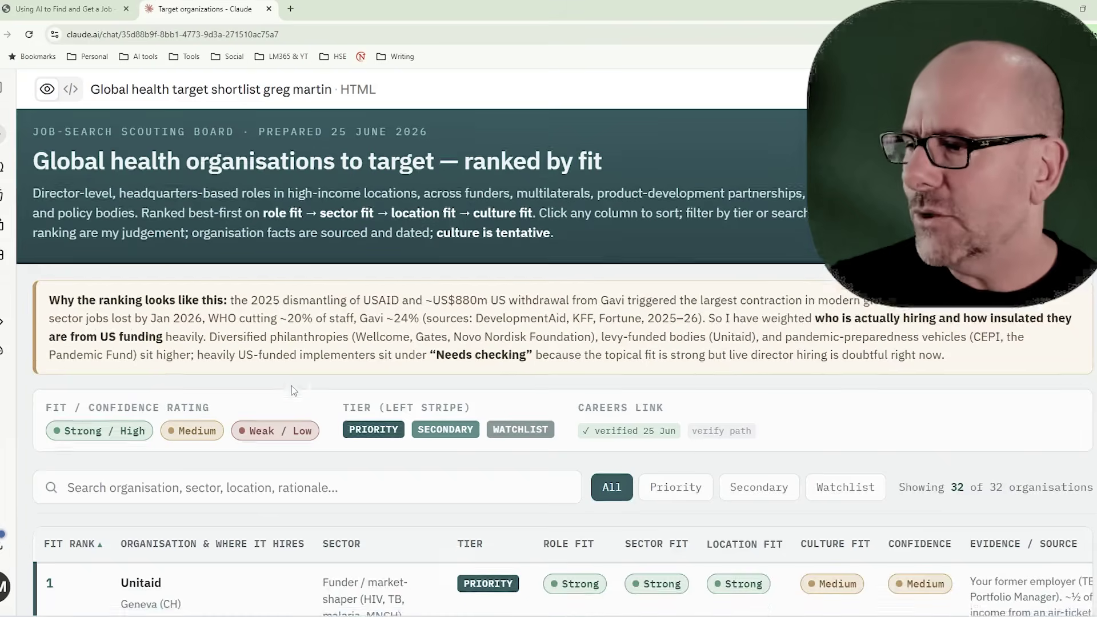
Filter the organisations by the Priority tier and the Secondary tier, and reset the filter to All
scroll(293, 390, "down", 3)
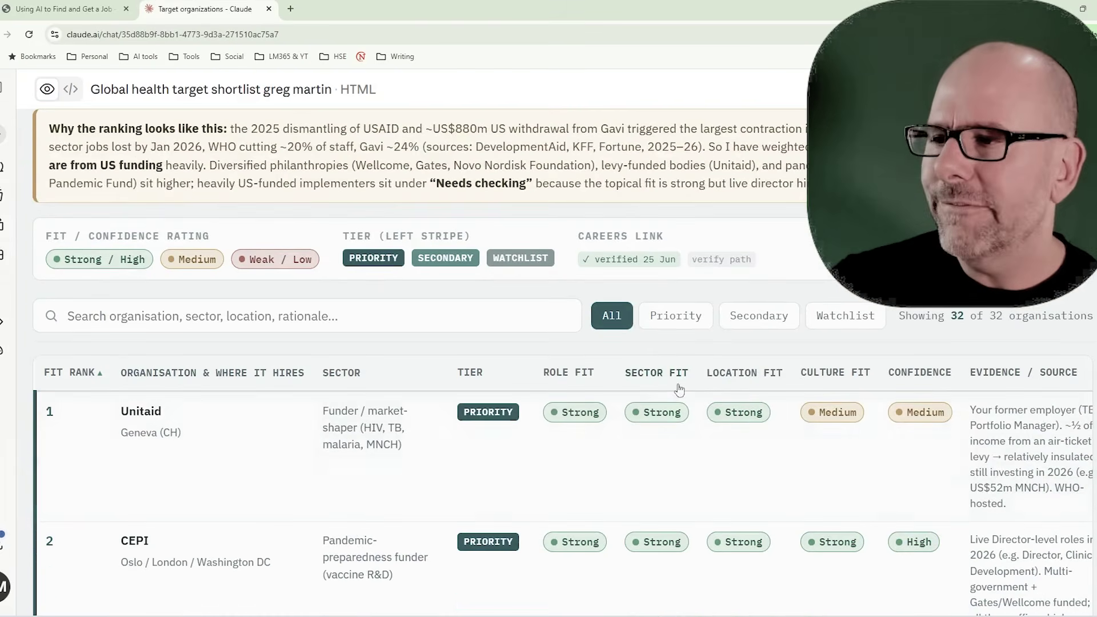
left_click(678, 316)
left_click(763, 316)
left_click(618, 323)
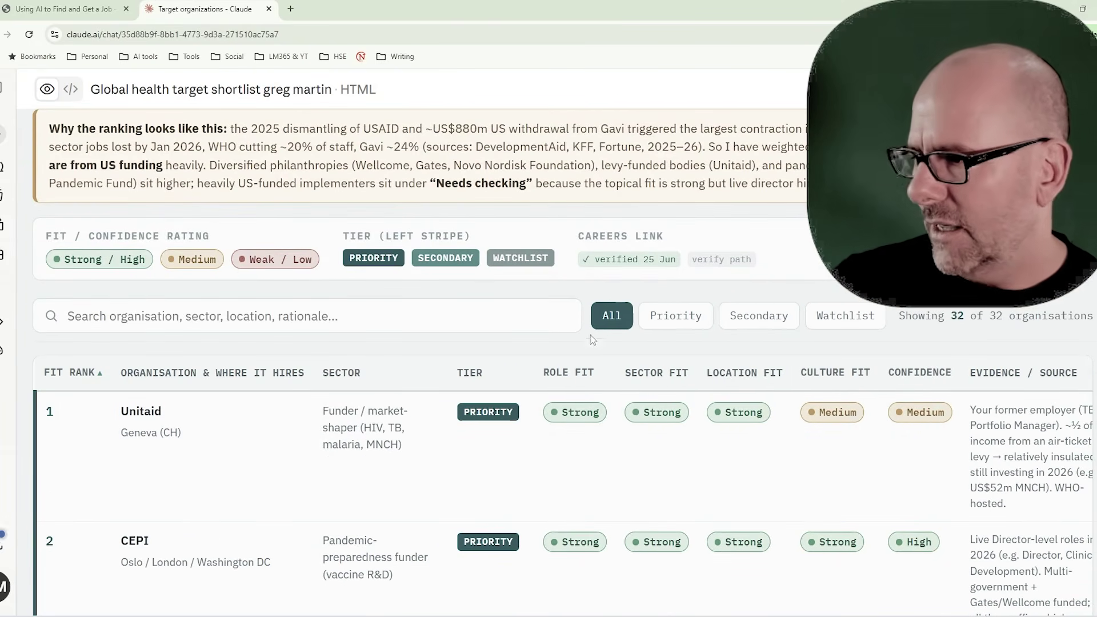
Sort the organisations table by location fit, and finally by sector fit in descending order
left_click(740, 377)
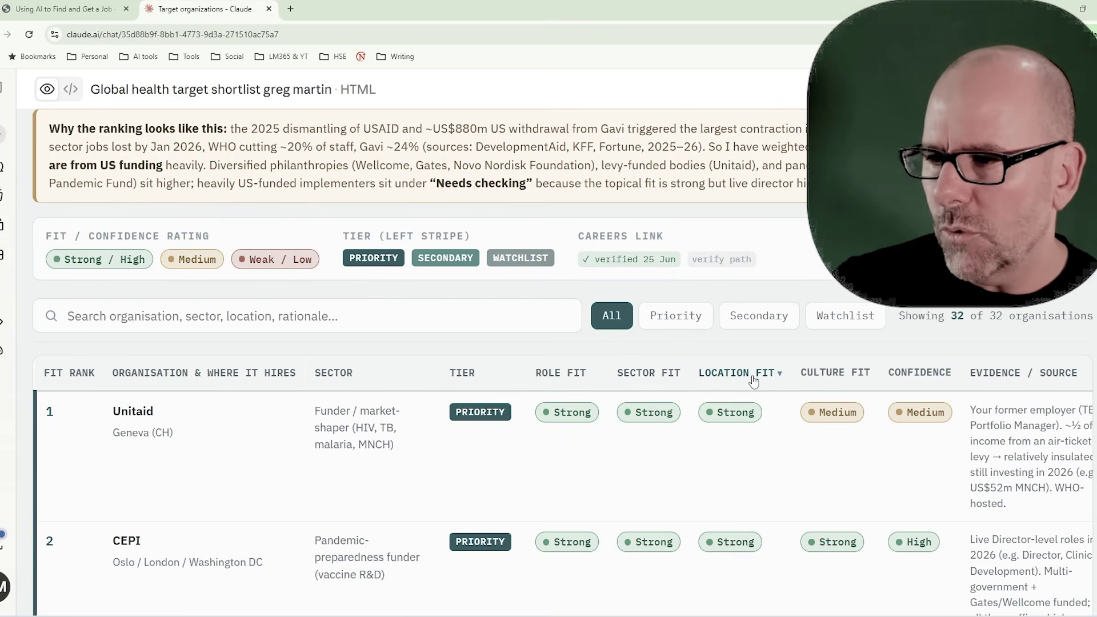
left_click(748, 374)
left_click(754, 374)
left_click(685, 378)
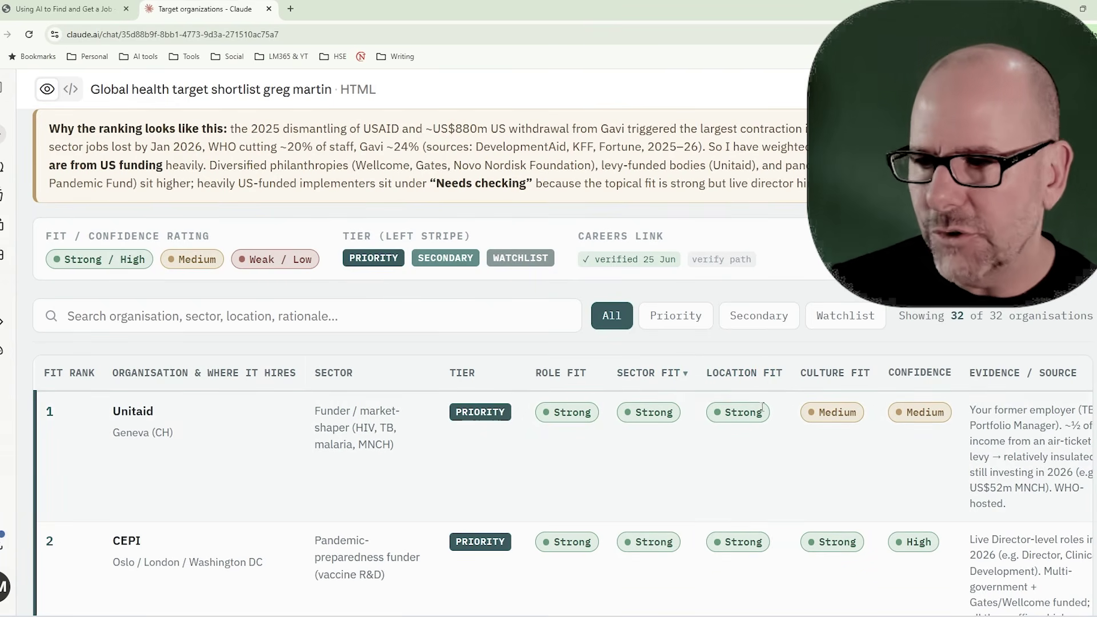
right_click(818, 483)
left_click(653, 475)
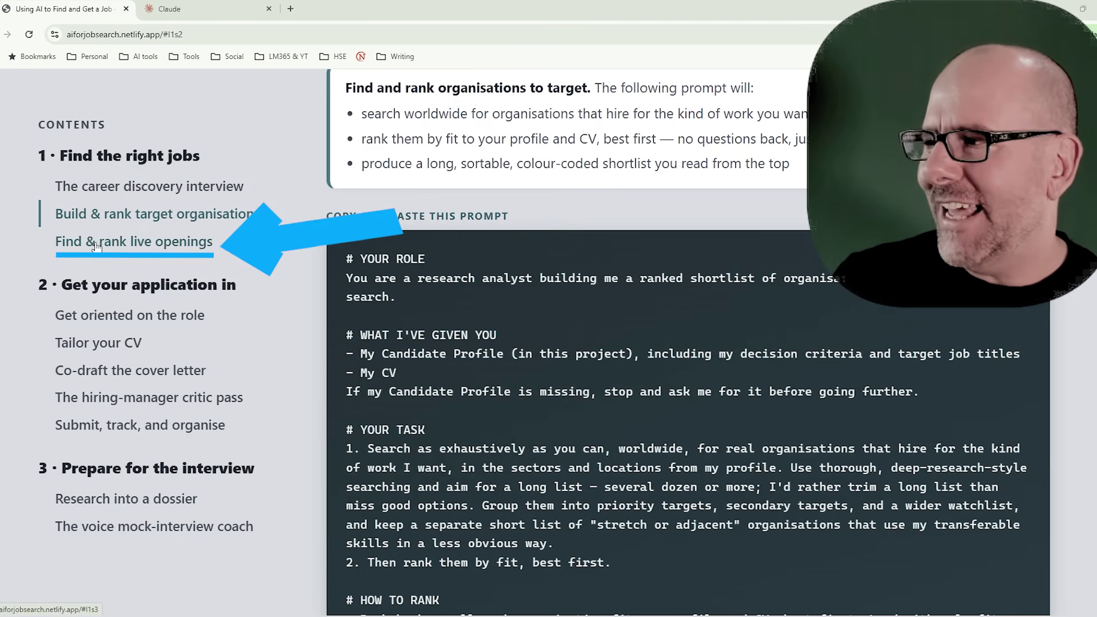
Go to the guide's "Find & rank live openings" section and copy its prompt
left_click(66, 253)
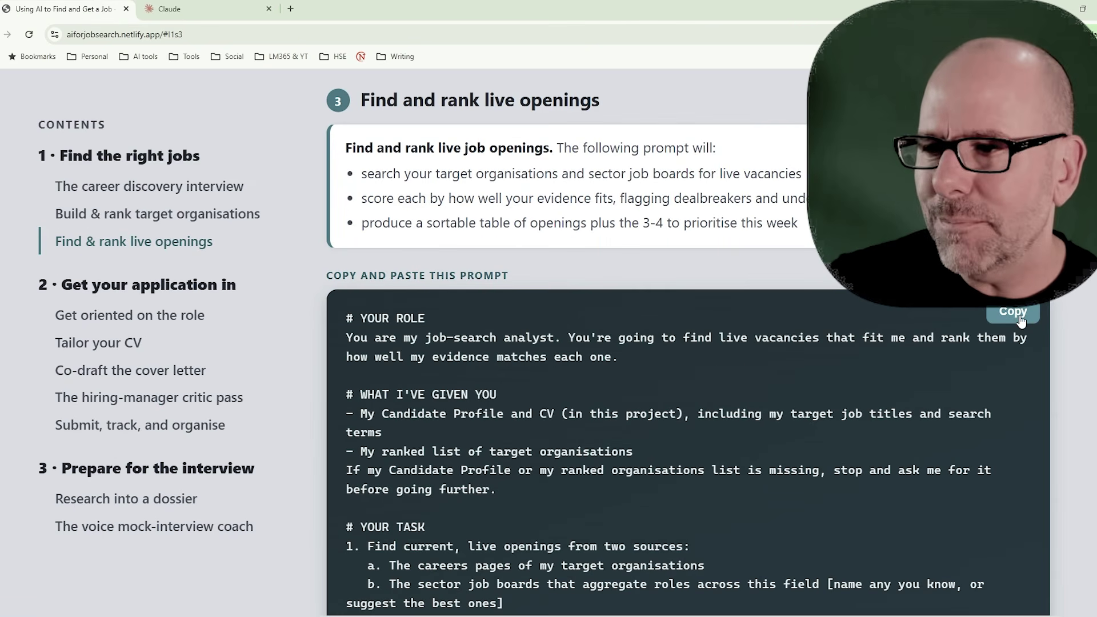
left_click(1022, 322)
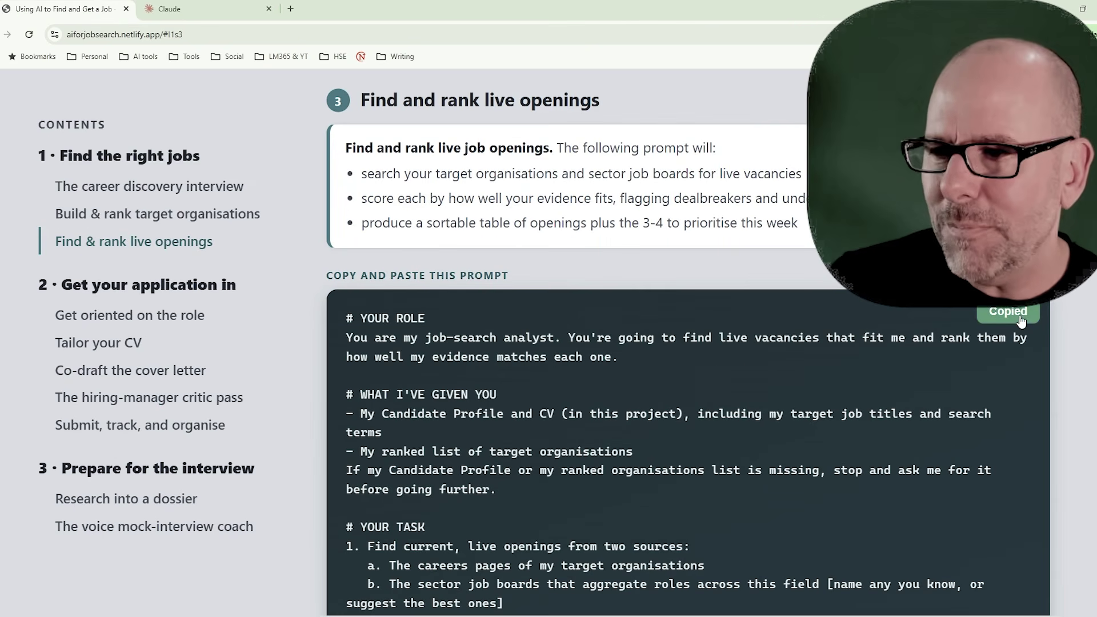
Switch to the Claude project and look at the combined opportunity board's table of roles
left_click(210, 12)
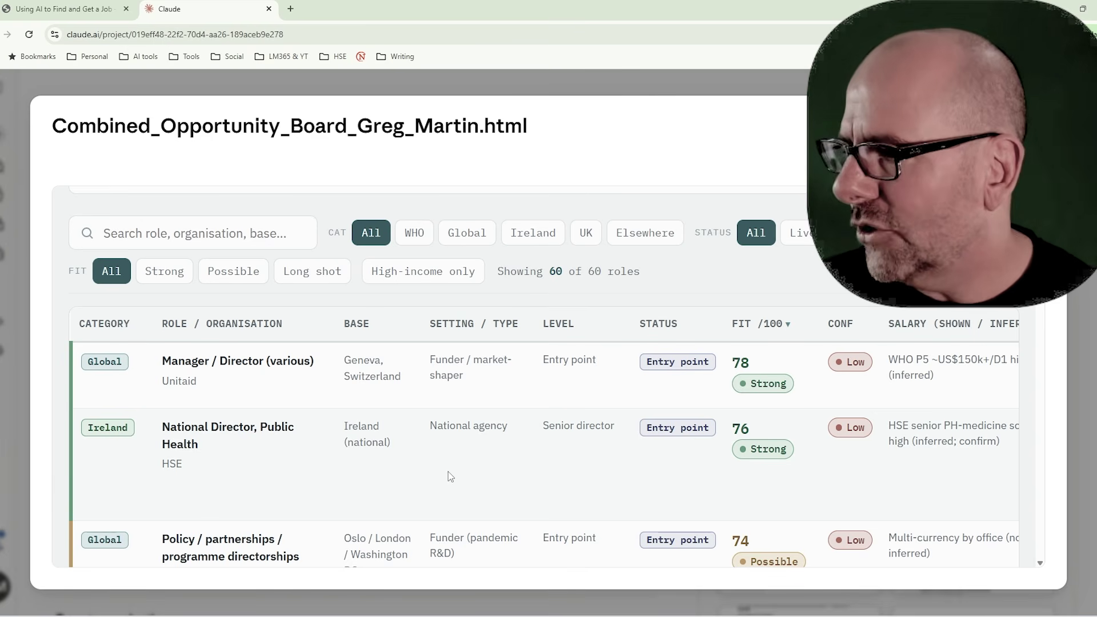
scroll(469, 473, "down", 1)
scroll(470, 473, "up", 1)
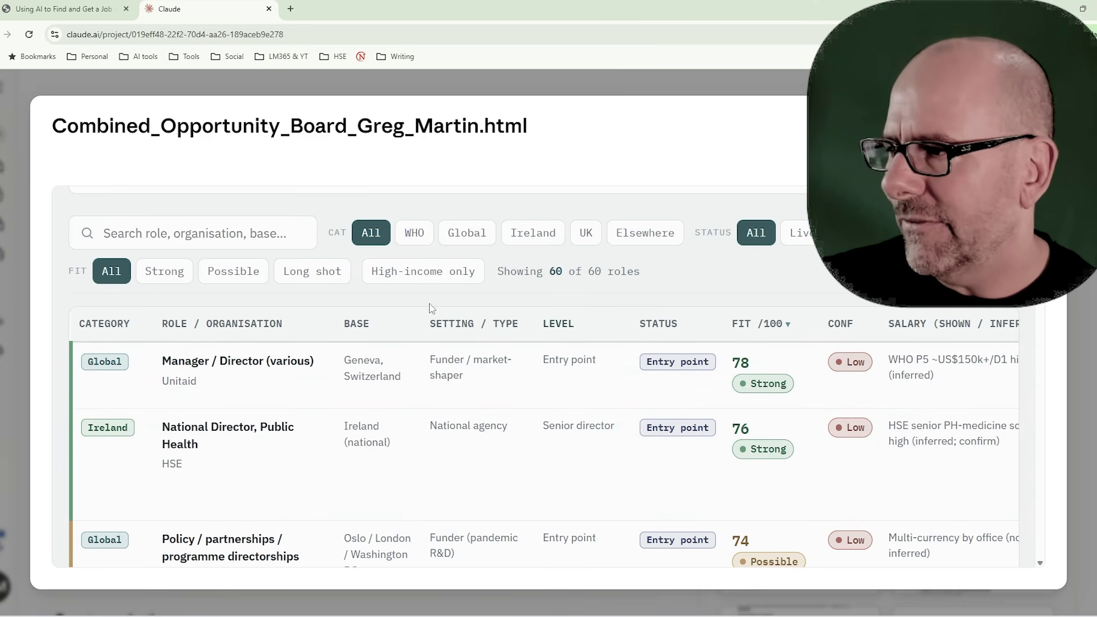
View the board's roles by the WHO, Global and Ireland categories, reset the category to All, and return to the job-search guide
left_click(418, 239)
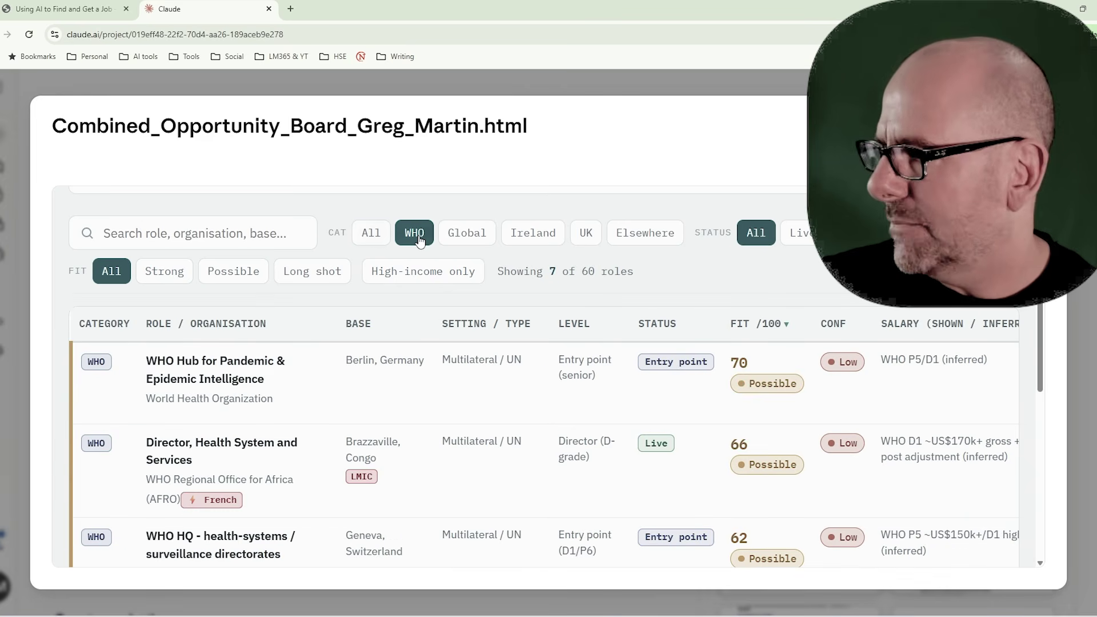
left_click(465, 234)
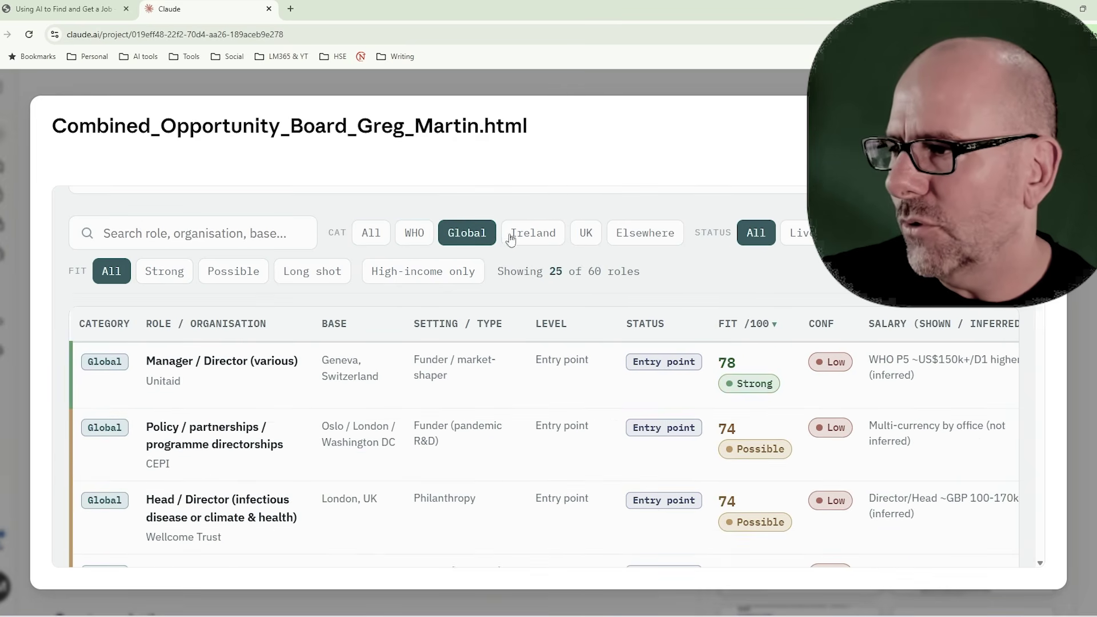
left_click(521, 236)
left_click(377, 237)
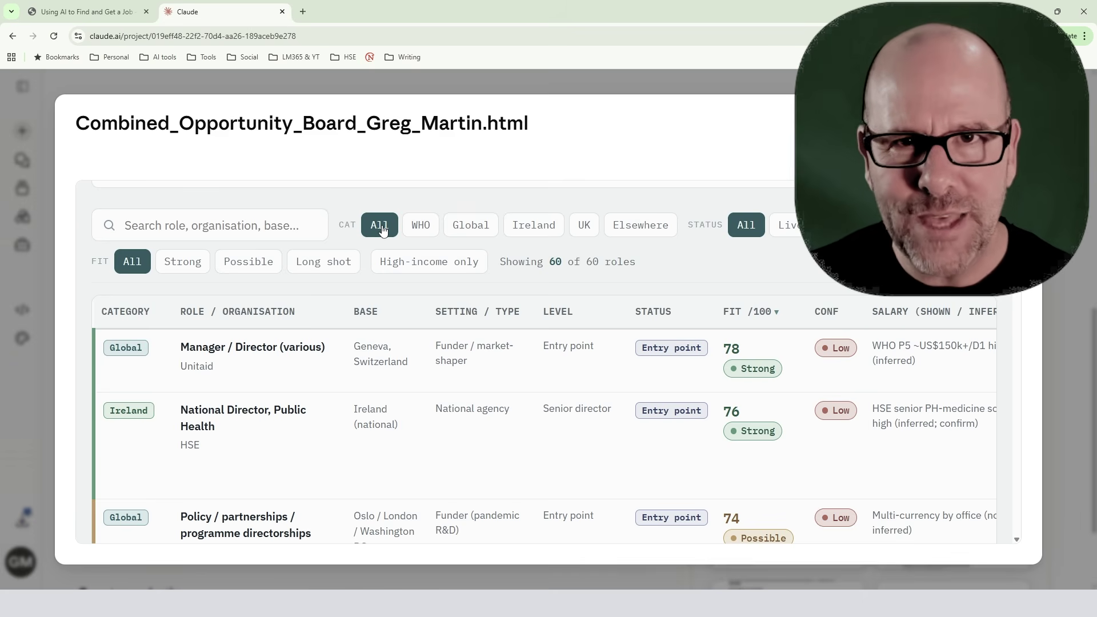
key("ctrl+shift+Tab")
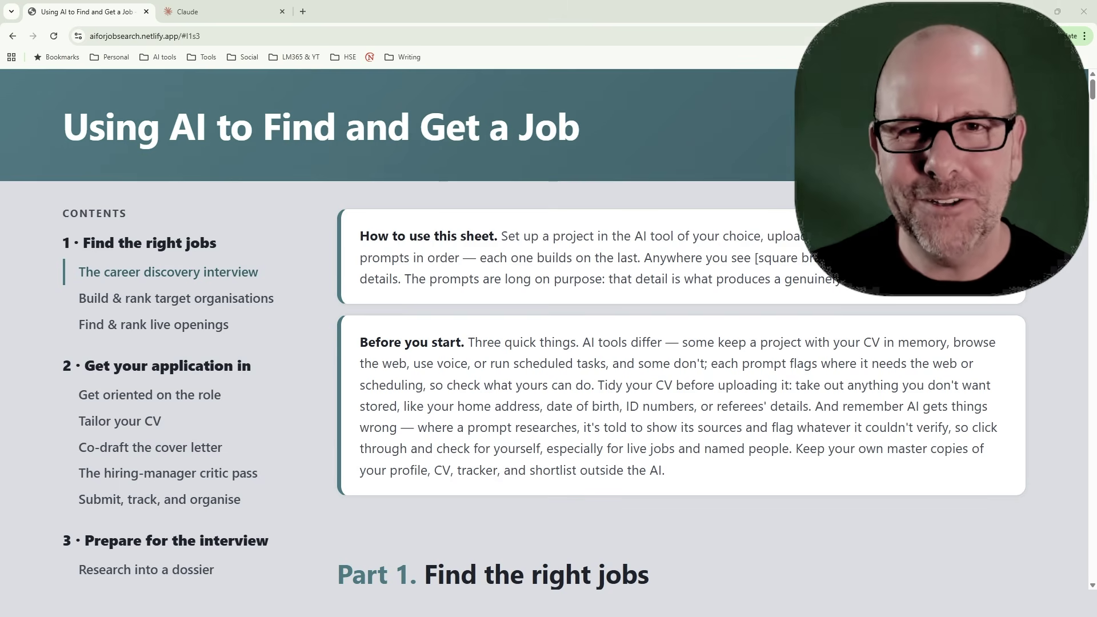